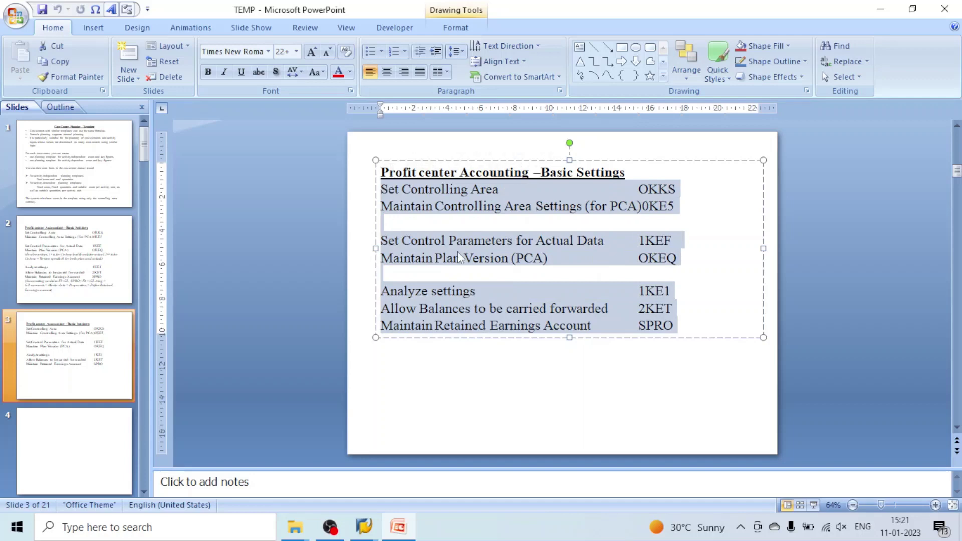
Step: Highlight the Set Controlling Area line and its transaction code OKKS on the Basic Settings slide, clearing the selection after each
left_click(561, 221)
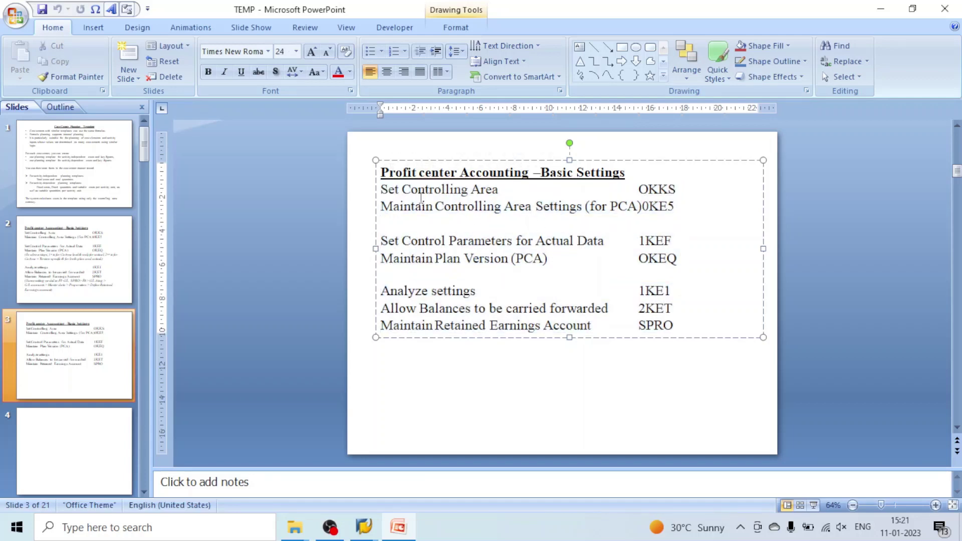
left_click_drag(383, 189, 482, 190)
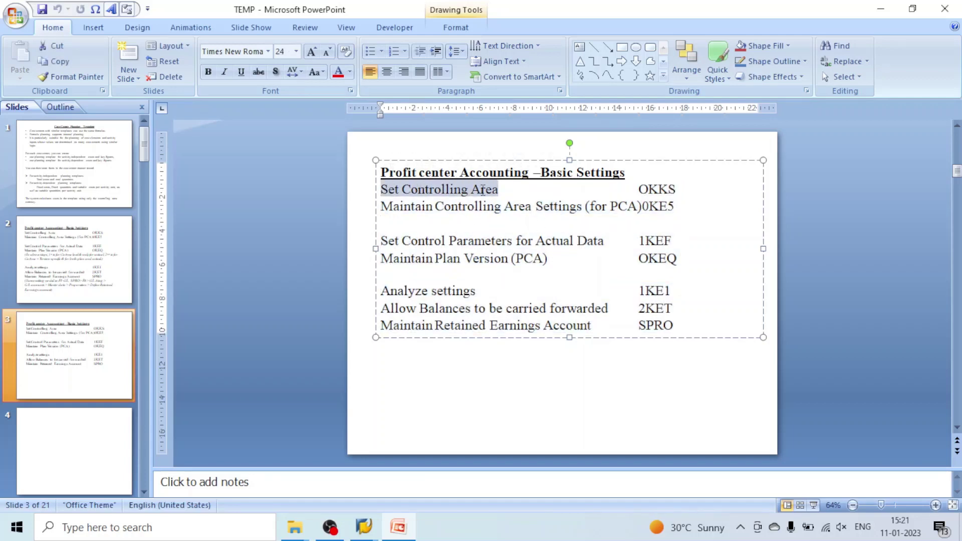
key("Escape")
key("Escape")
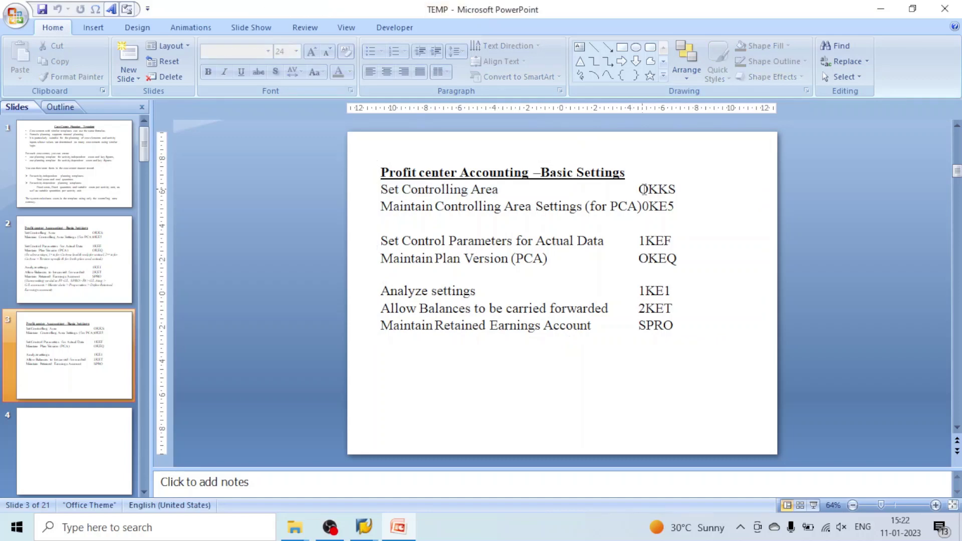
left_click_drag(640, 189, 676, 189)
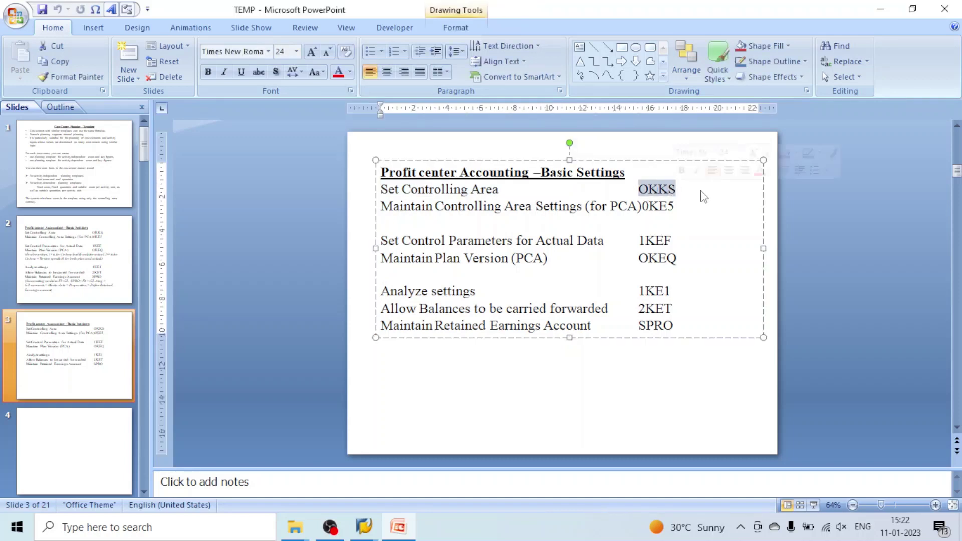
key("Escape")
key("Escape")
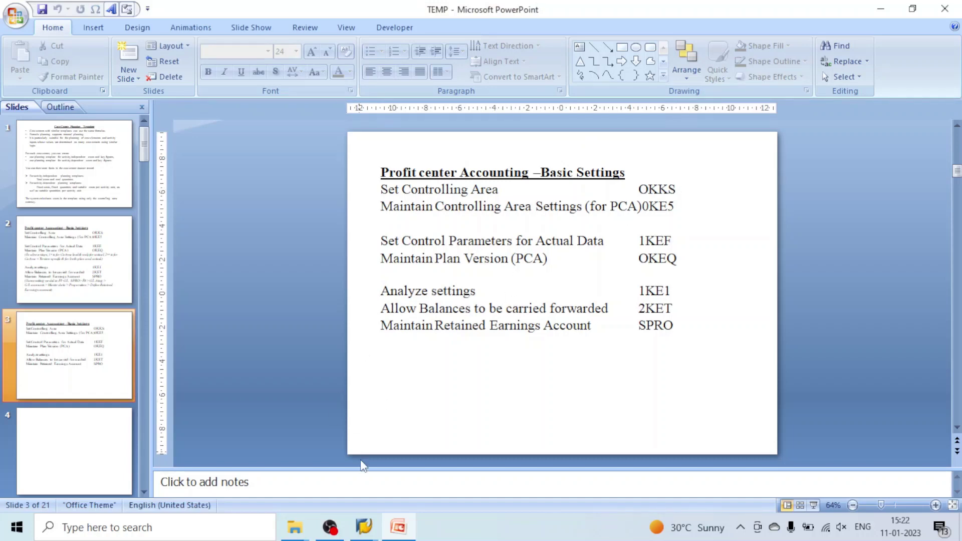
Step: Switch to SAP and set the controlling area to 2RCB in the Basic Settings of Profit Center Accounting
mouse_move(364, 526)
left_click(330, 456)
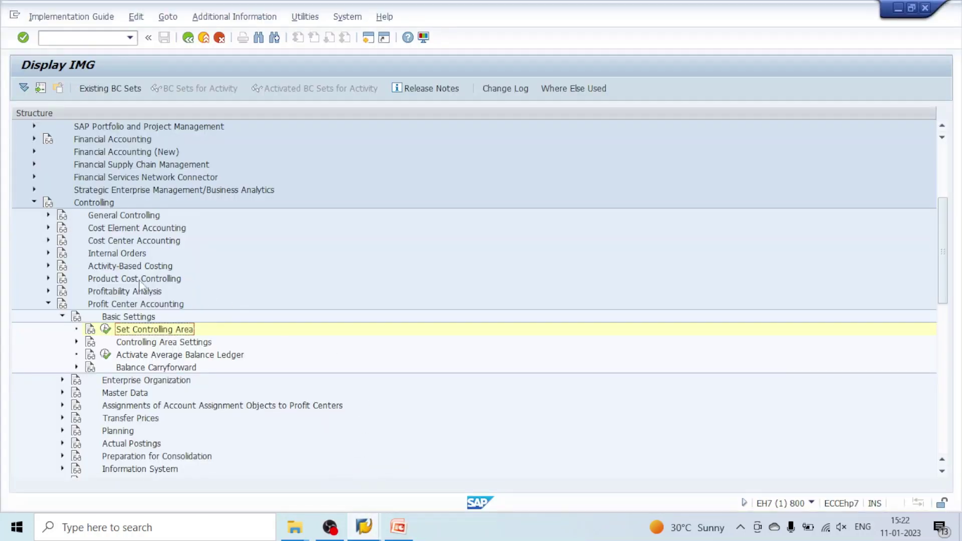
left_click(34, 203)
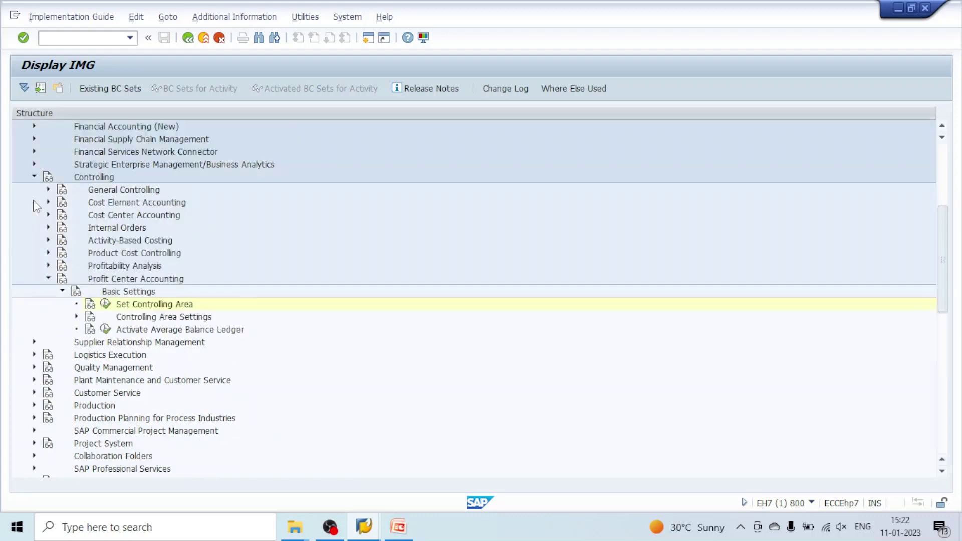
left_click(48, 278)
left_click(49, 279)
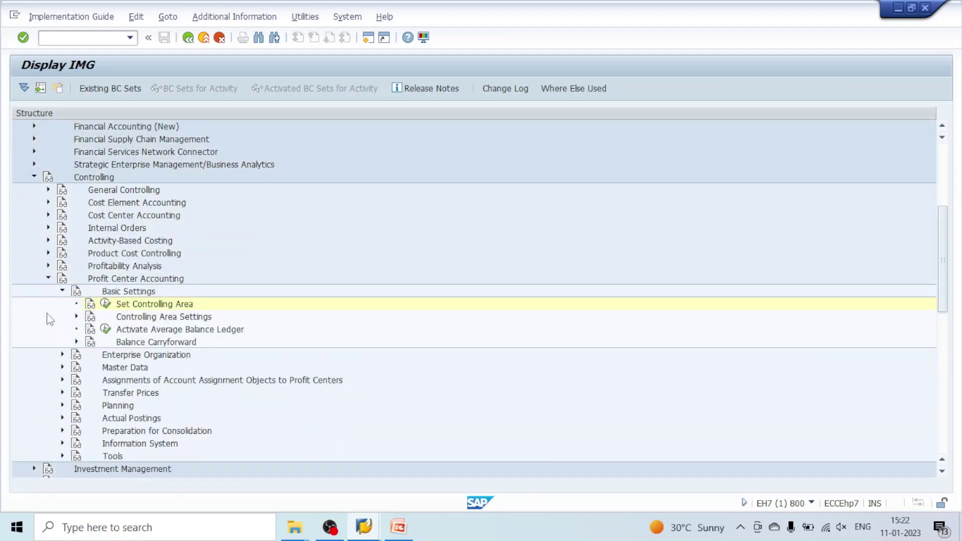
left_click(62, 290)
left_click(62, 291)
left_click(105, 305)
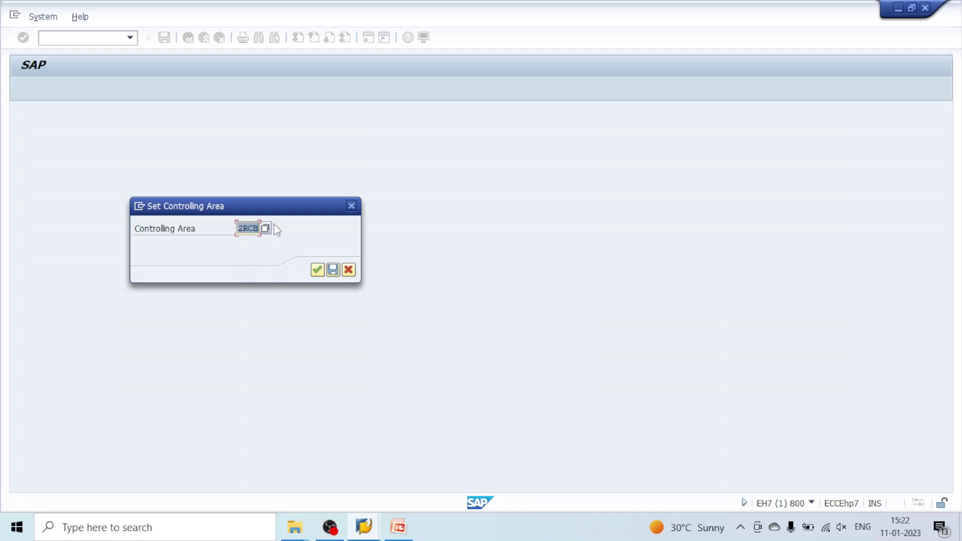
left_click(316, 271)
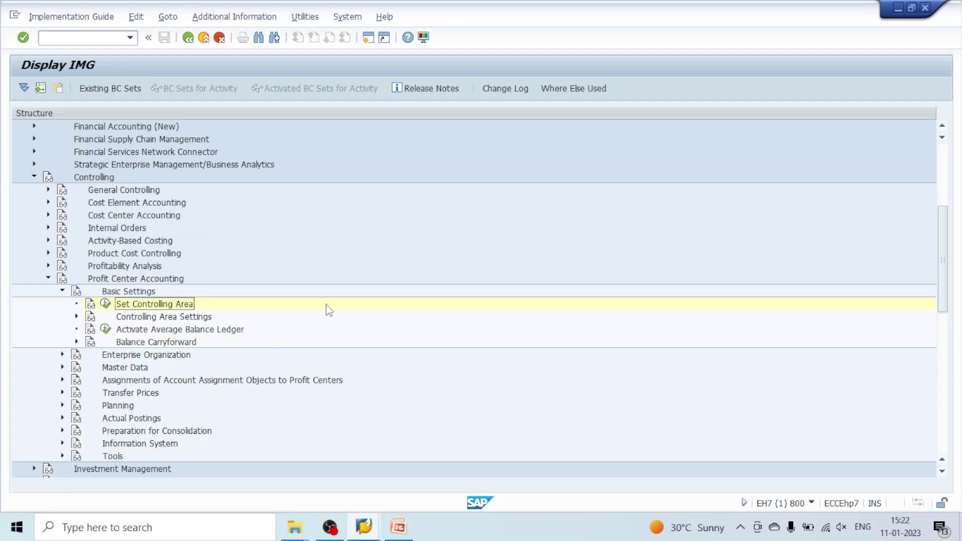
Step: Expand Controlling Area Settings in the IMG and reconfirm 2RCB as the controlling area
left_click(76, 316)
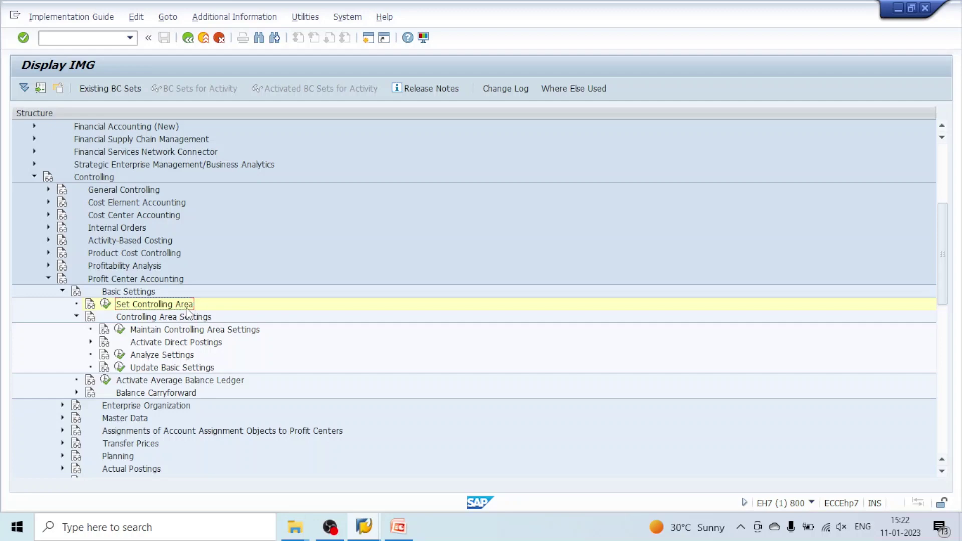
left_click(105, 304)
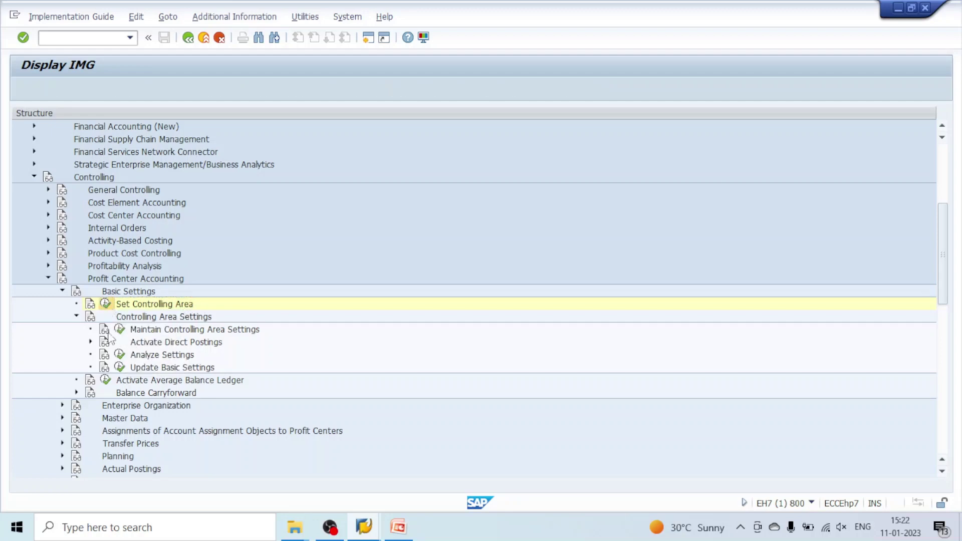
left_click(315, 269)
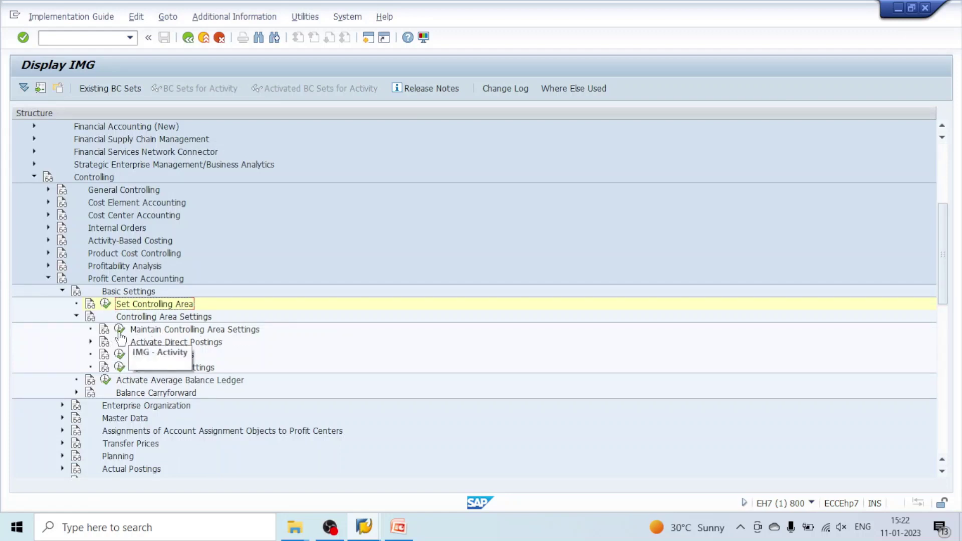
Step: Open Maintain Controlling Area Settings, check which controlling area is loaded, and return to the IMG
left_click(120, 330)
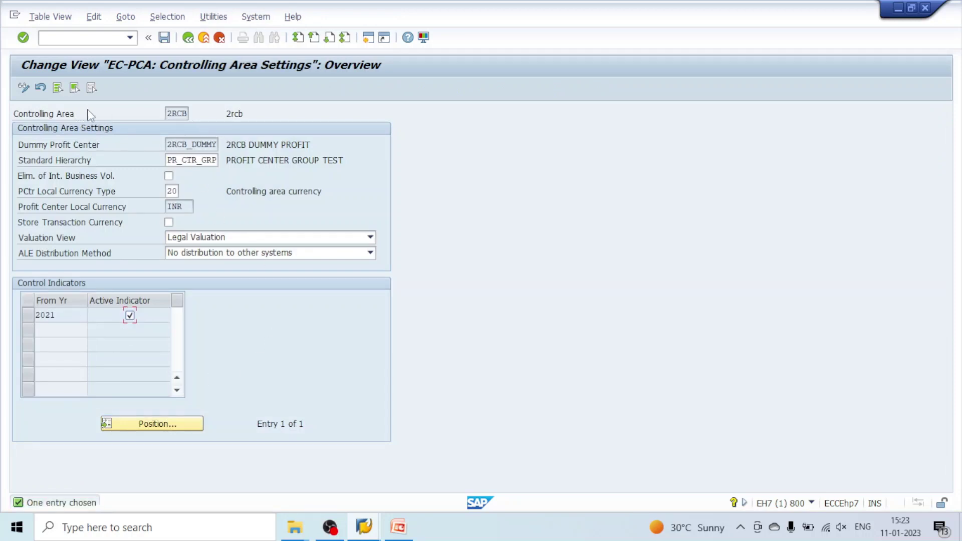
left_click_drag(167, 113, 187, 113)
left_click(184, 114)
left_click_drag(188, 113, 166, 114)
left_click(188, 37)
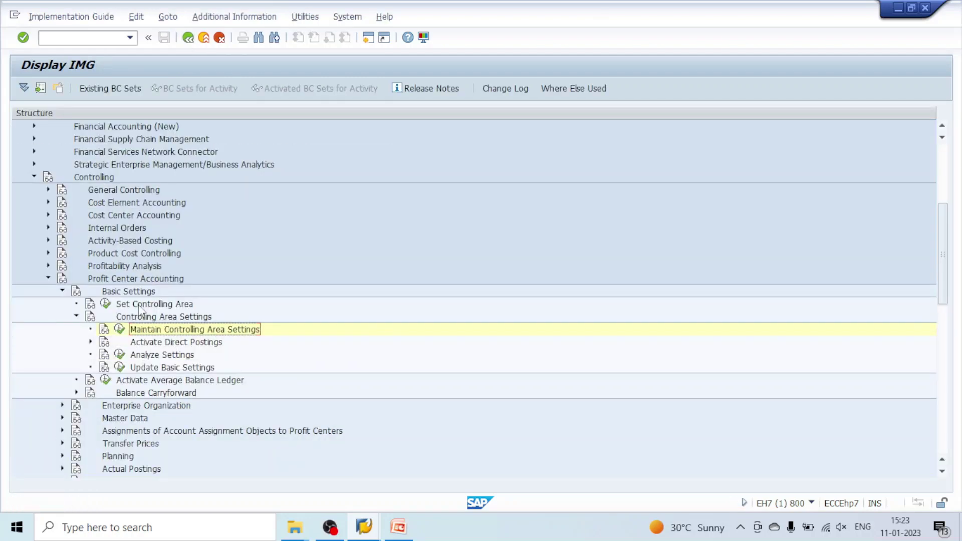
Step: Set the controlling area to 1000 through the Set Controlling Area activity
left_click(106, 306)
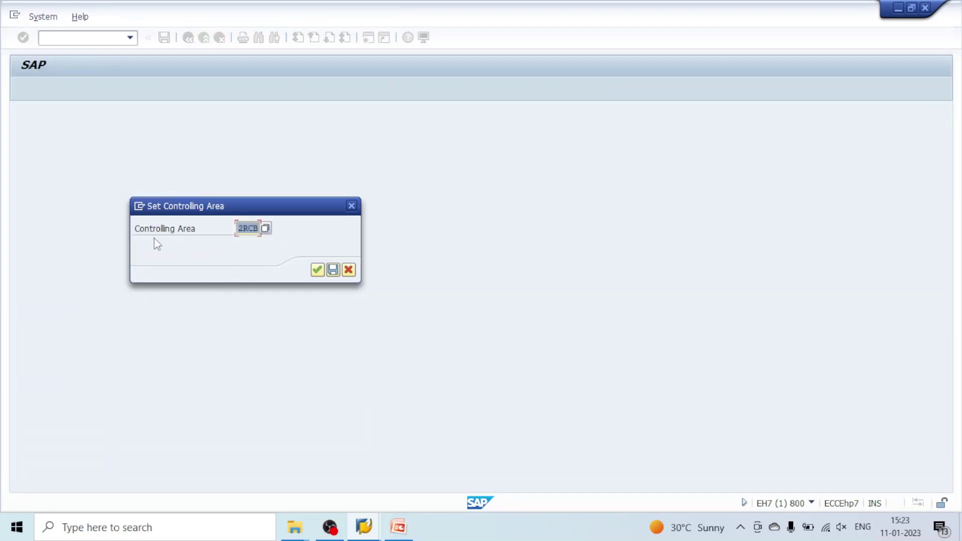
type("1000")
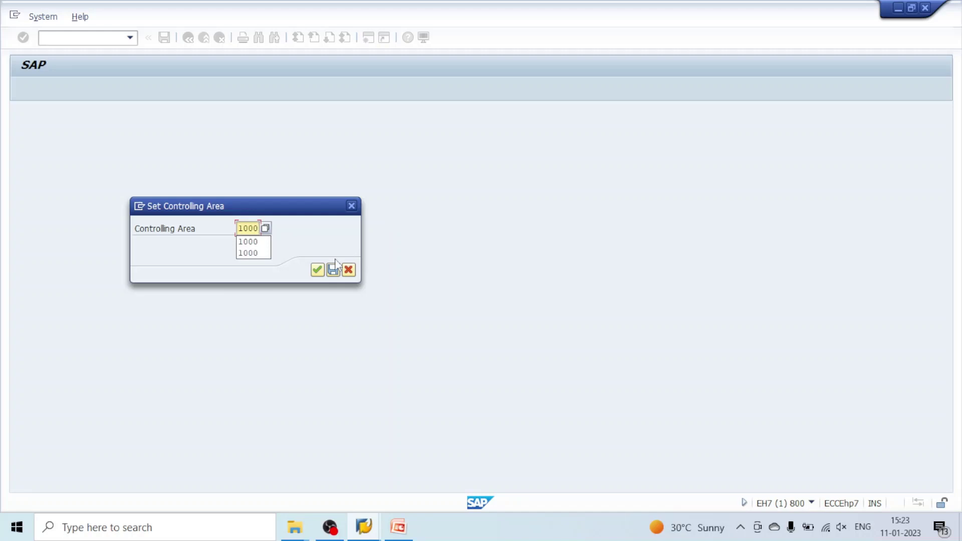
left_click(317, 270)
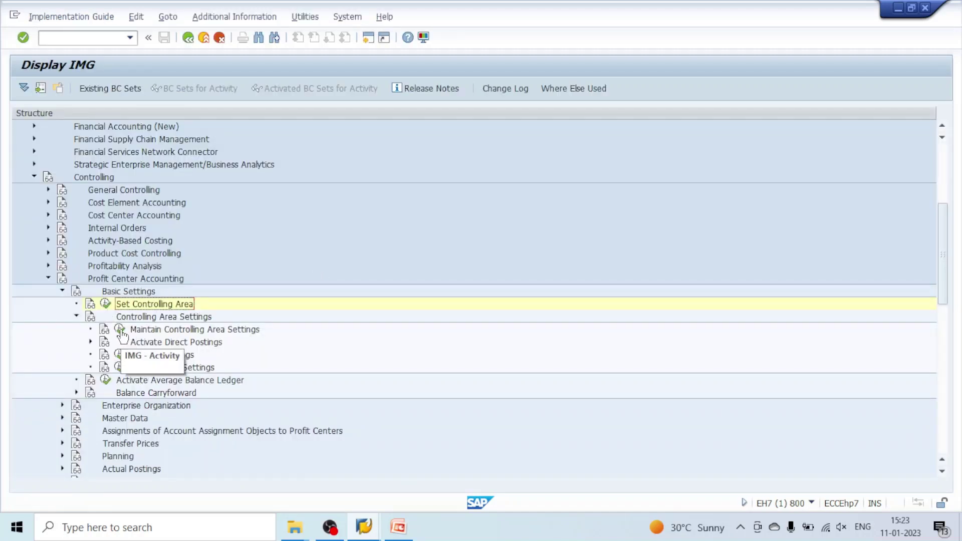
Step: Open Maintain Controlling Area Settings for controlling area 1000 and examine the controlling area field
left_click(120, 329)
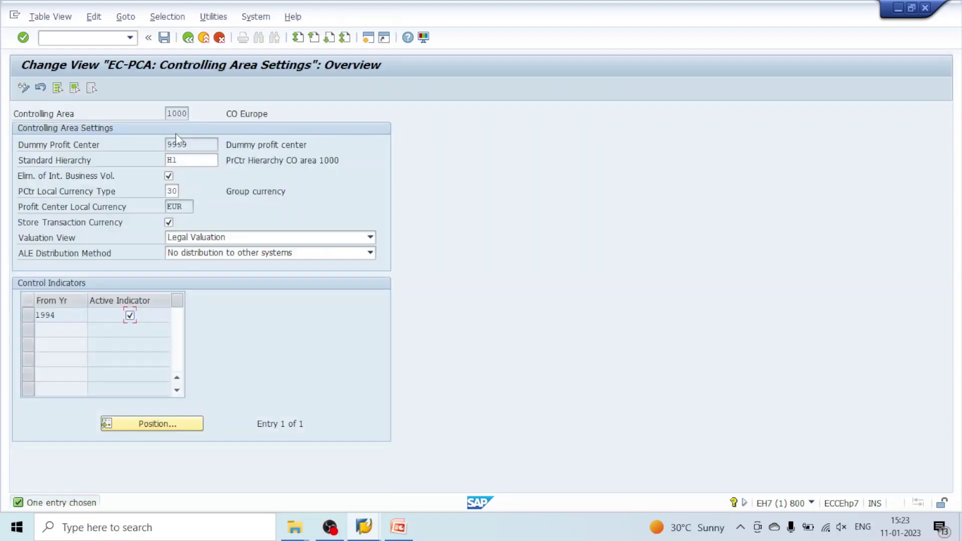
double_click(169, 114)
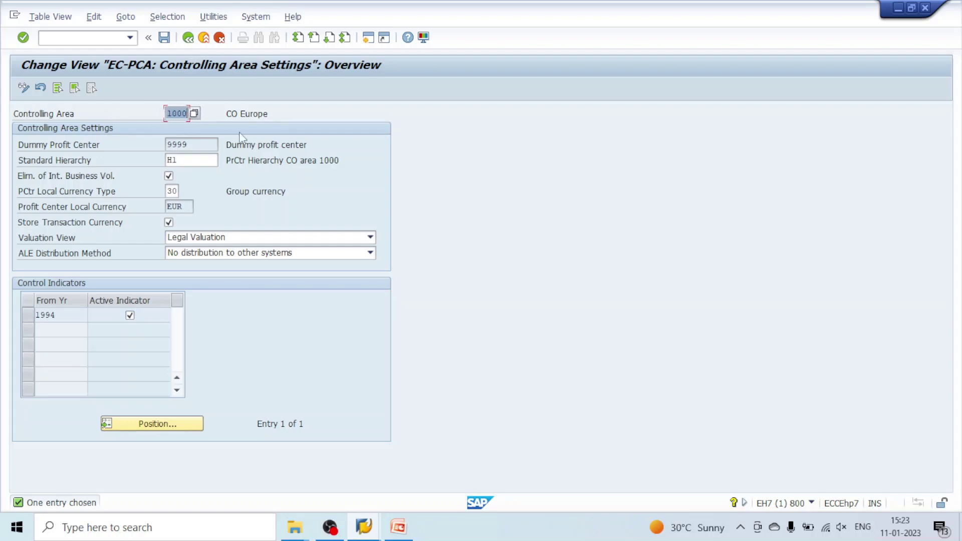
left_click(172, 115)
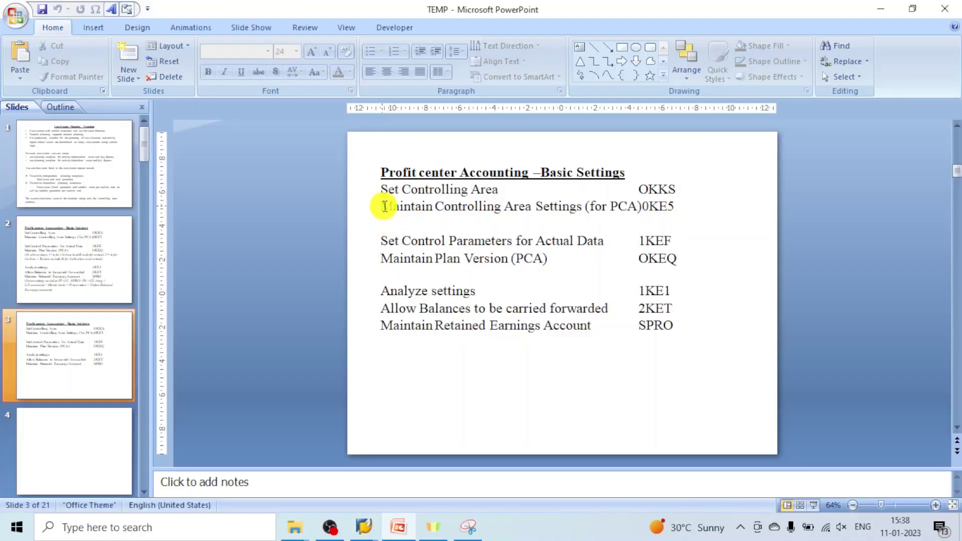
Step: Highlight the Maintain Controlling Area Settings (for PCA) 0KE5 line on the slide, clear the selection and return to SAP
left_click_drag(382, 208, 689, 228)
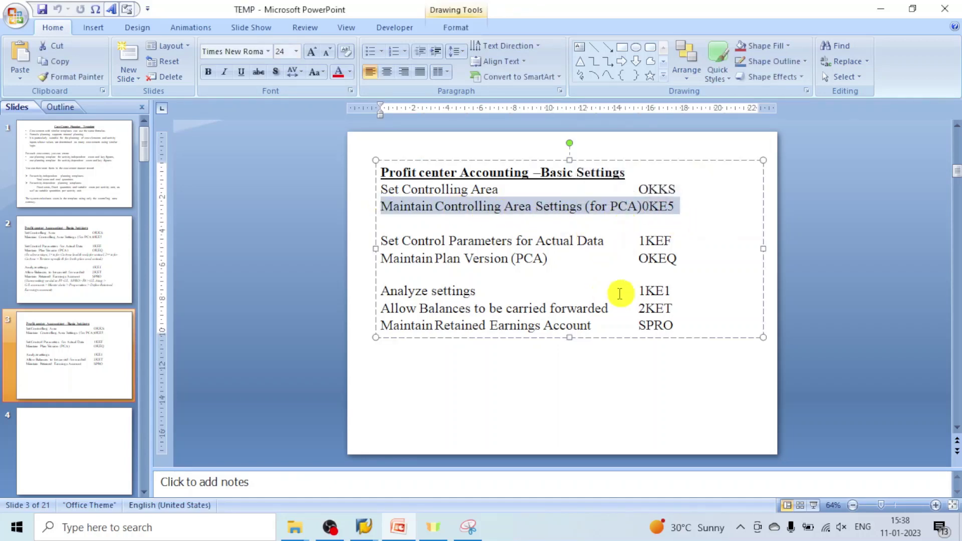
left_click(696, 240)
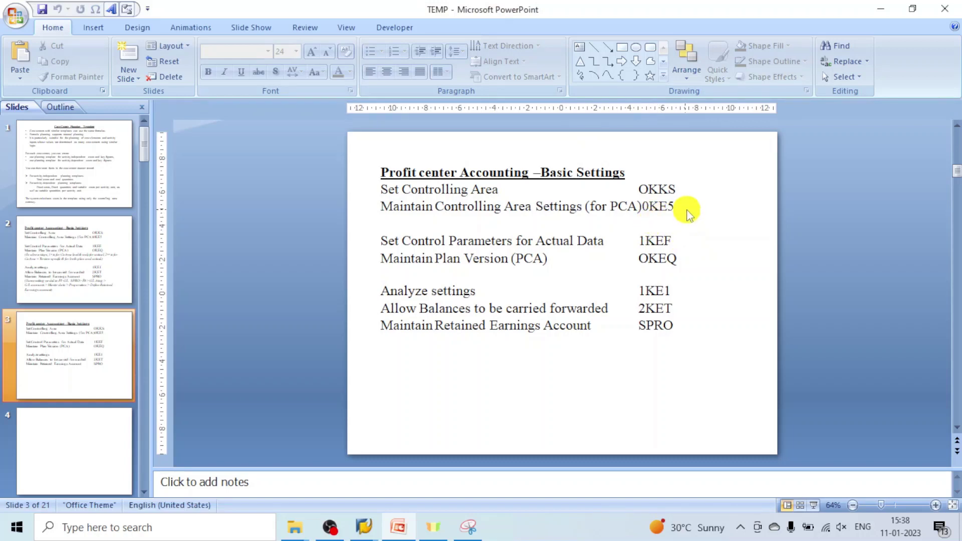
mouse_move(363, 527)
left_click(265, 479)
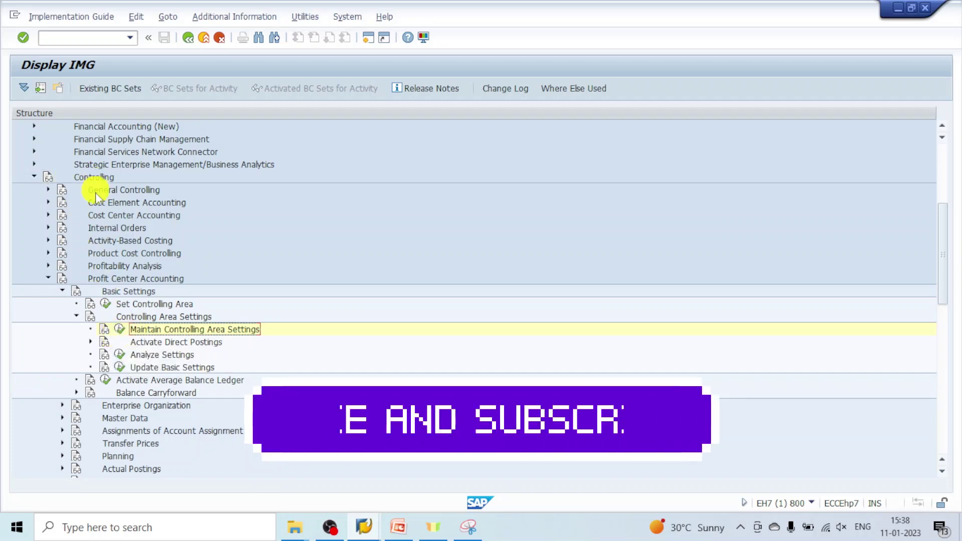
Step: Open Maintain Controlling Area Settings for 2RCB under Profit Center Accounting and examine its controlling area and dummy profit center fields
left_click(94, 178)
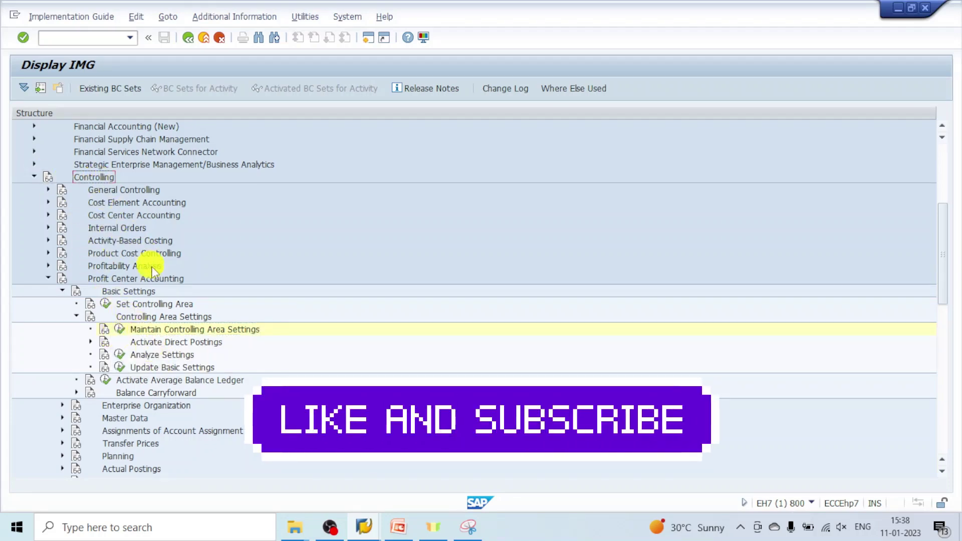
left_click(104, 280)
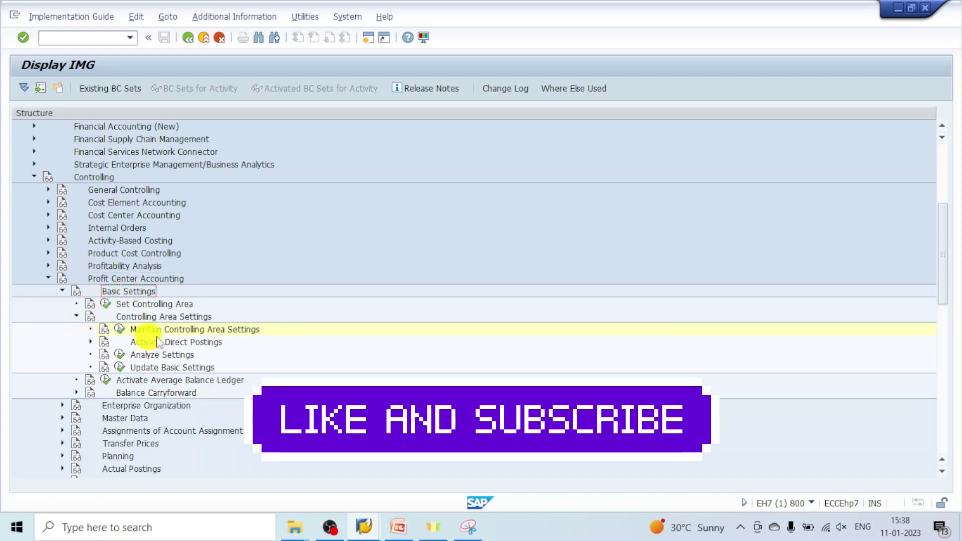
left_click(132, 318)
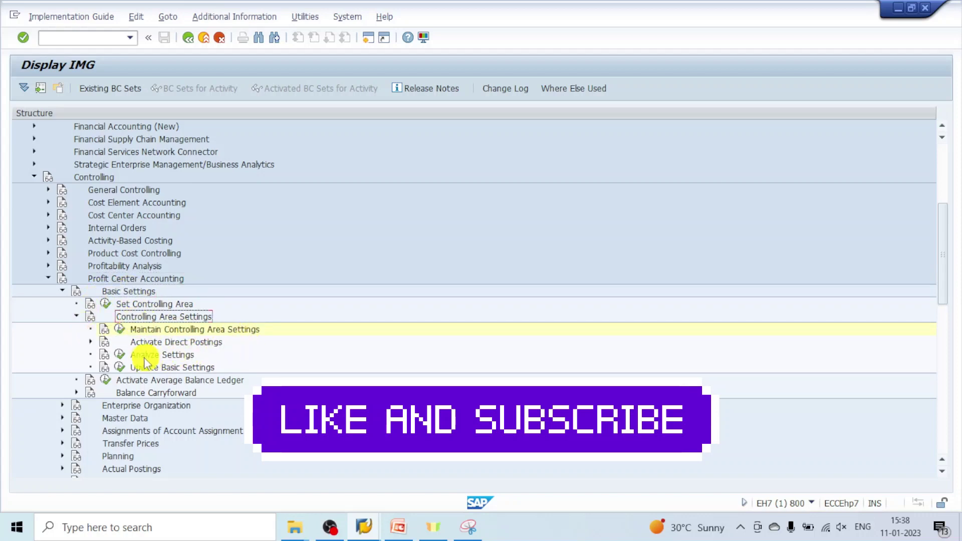
left_click(119, 331)
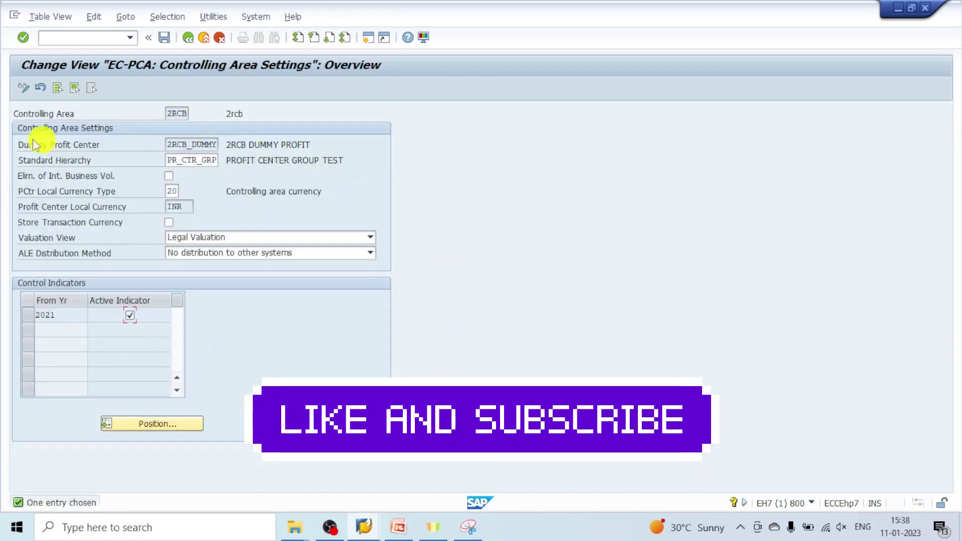
left_click_drag(168, 116, 189, 115)
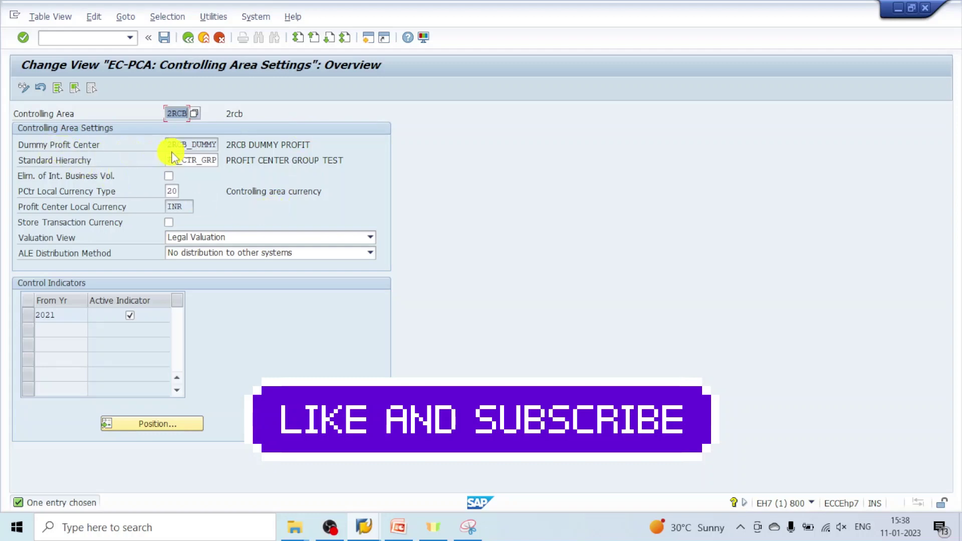
left_click_drag(170, 147, 215, 145)
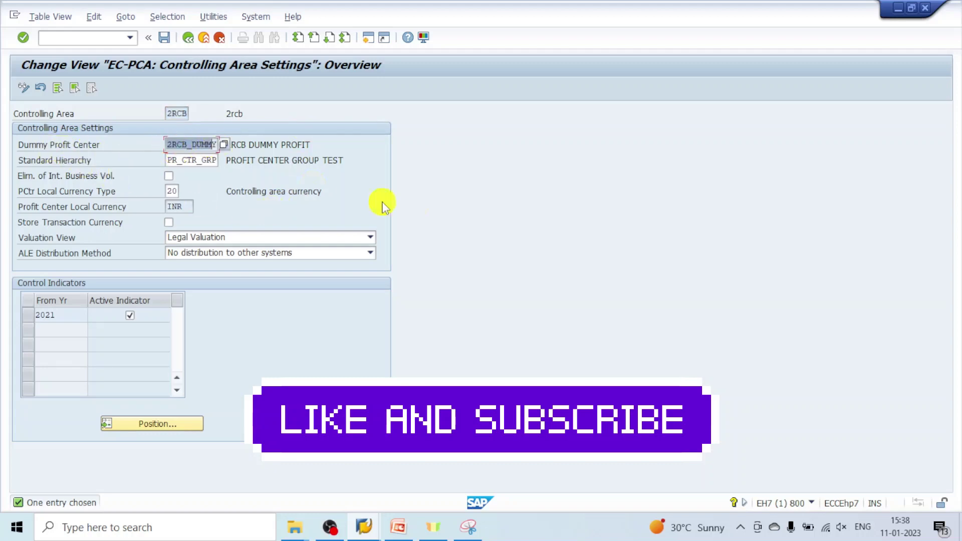
Step: Leave the standard hierarchy display and open the Change Profit Center activity of Create Dummy Profit Center for 2RCB_DUMMY
left_click(371, 533)
left_click(563, 468)
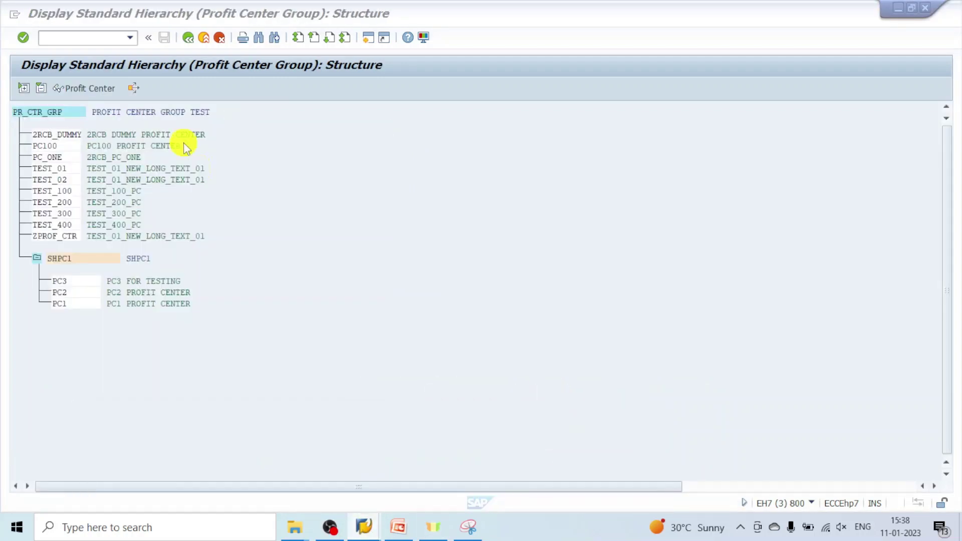
left_click(204, 38)
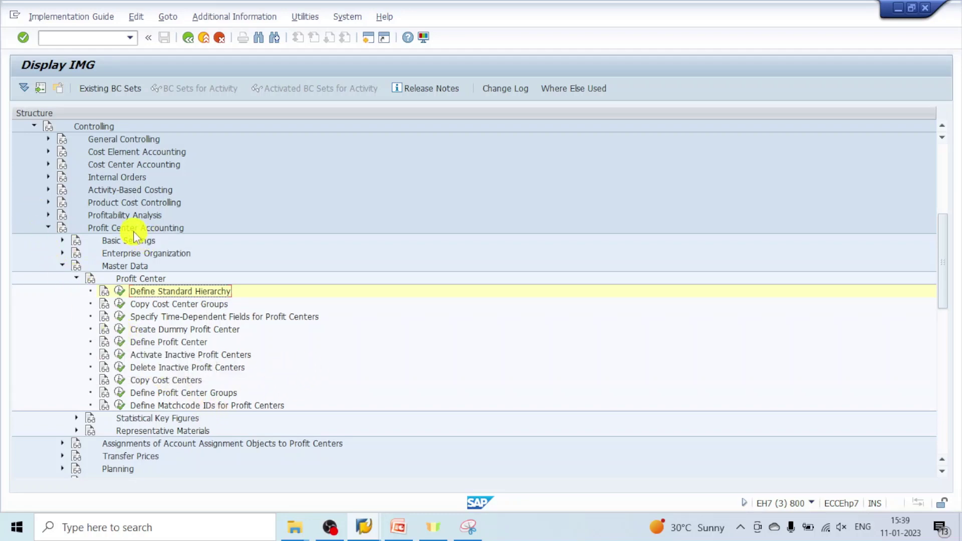
left_click(151, 228)
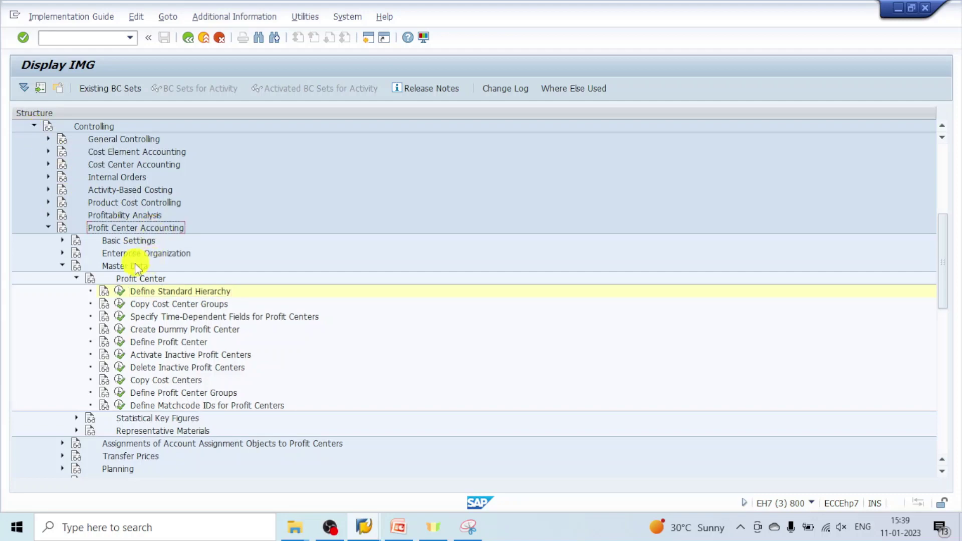
left_click(121, 267)
left_click(133, 280)
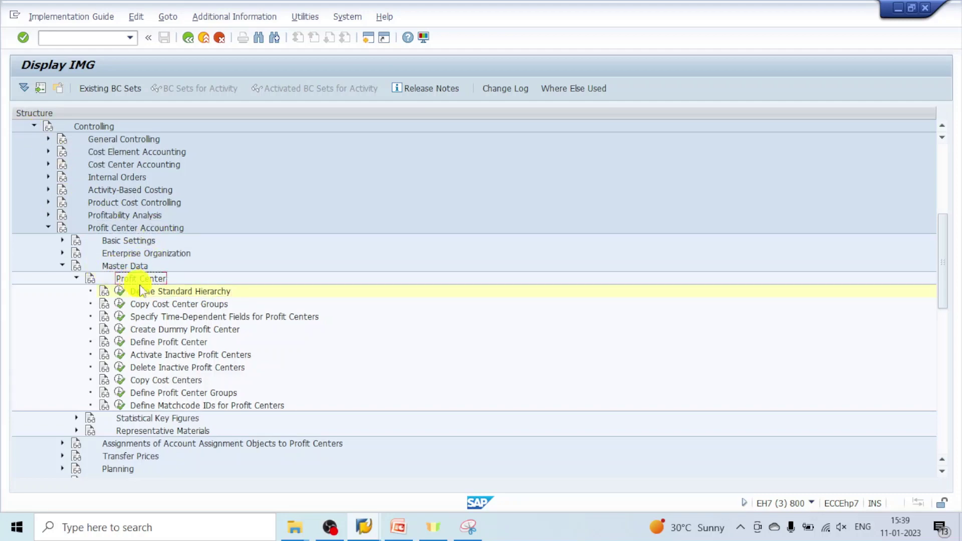
left_click(119, 331)
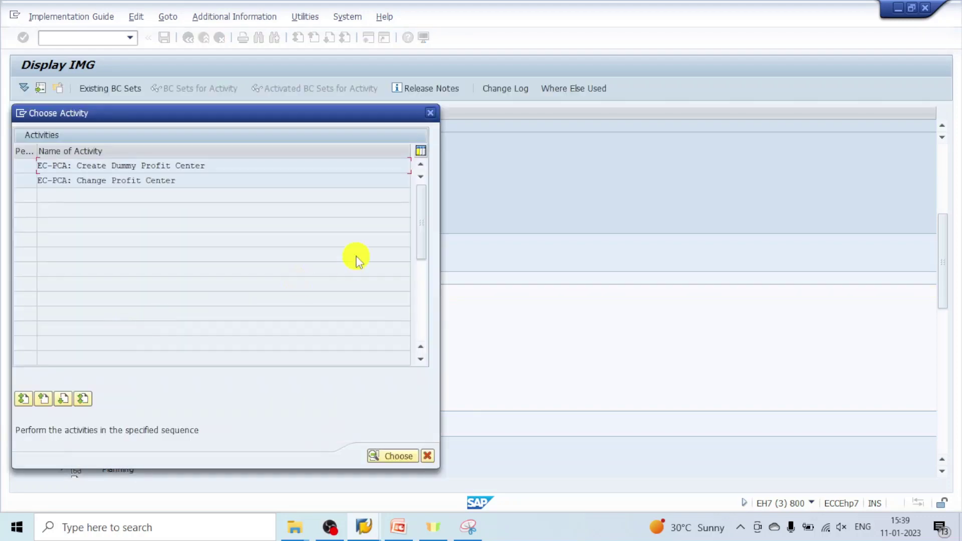
double_click(124, 182)
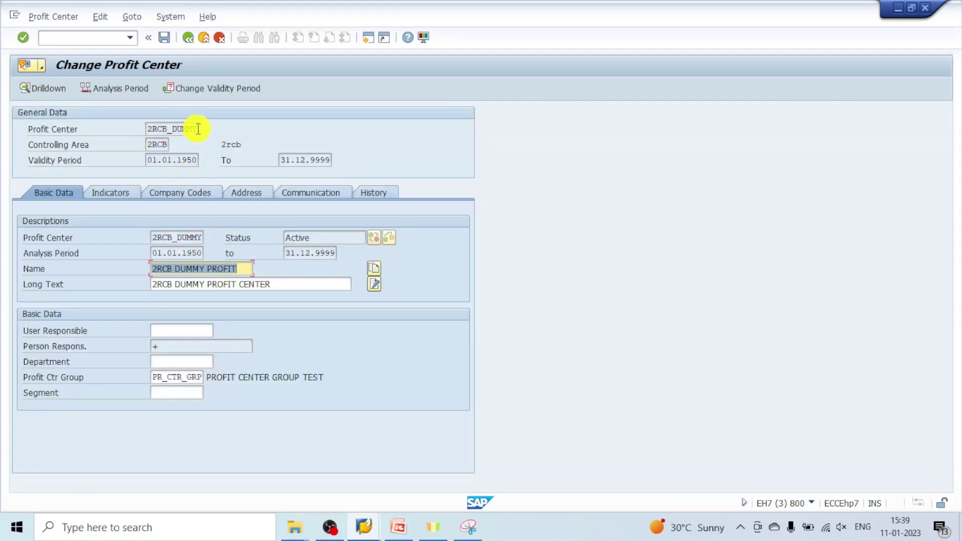
Step: Examine the controlling area and profit center fields in the general data of the dummy profit center
left_click(157, 146)
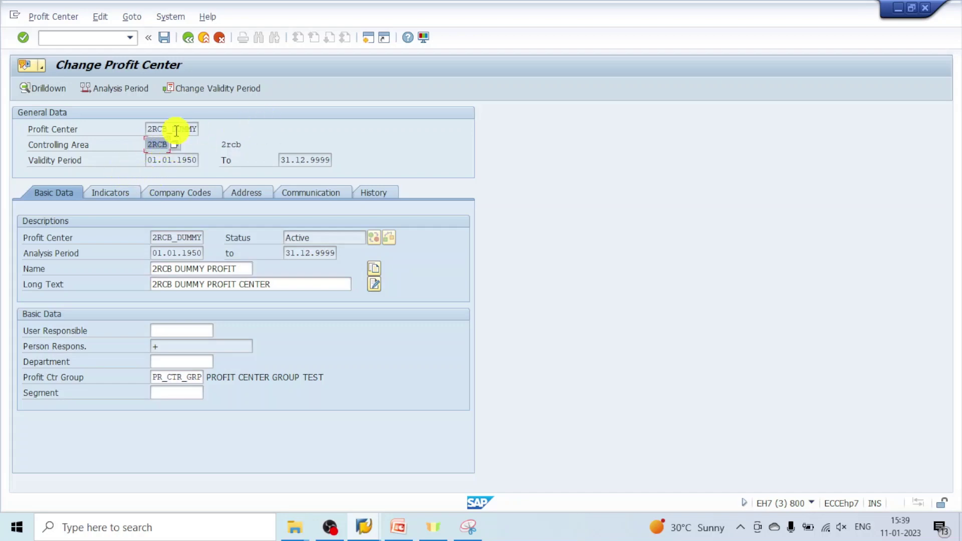
left_click_drag(146, 129, 200, 127)
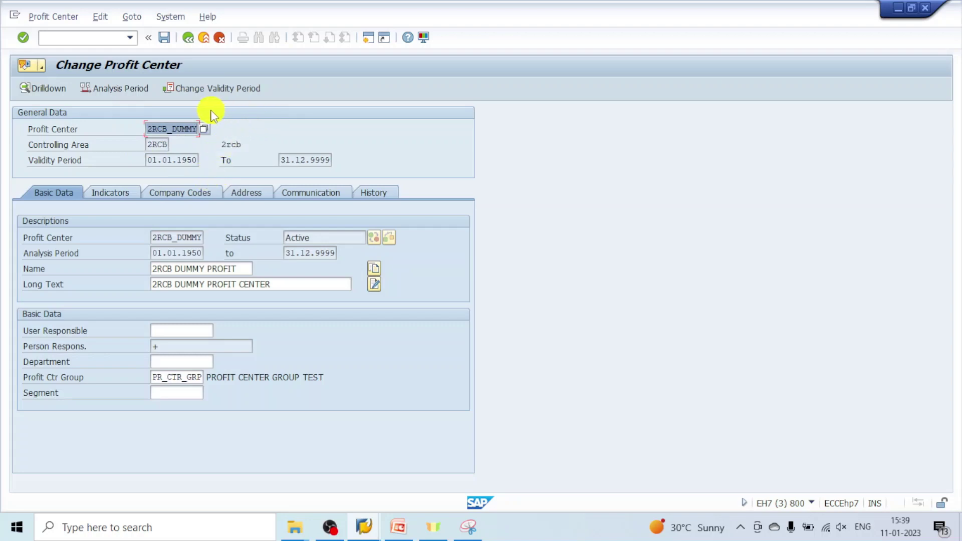
left_click(94, 143)
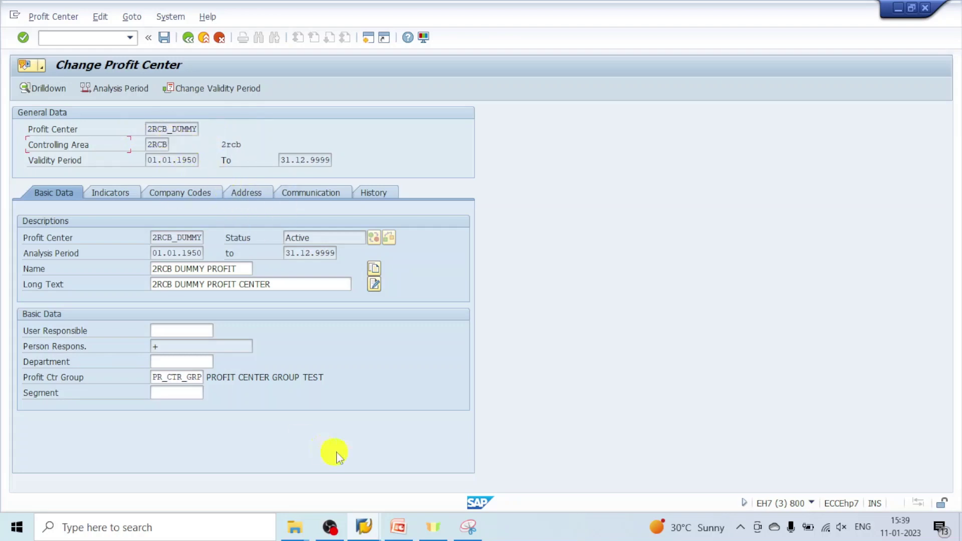
Step: Switch back to the EC-PCA controlling area settings and examine the dummy profit center and standard hierarchy fields
left_click(262, 461)
double_click(211, 145)
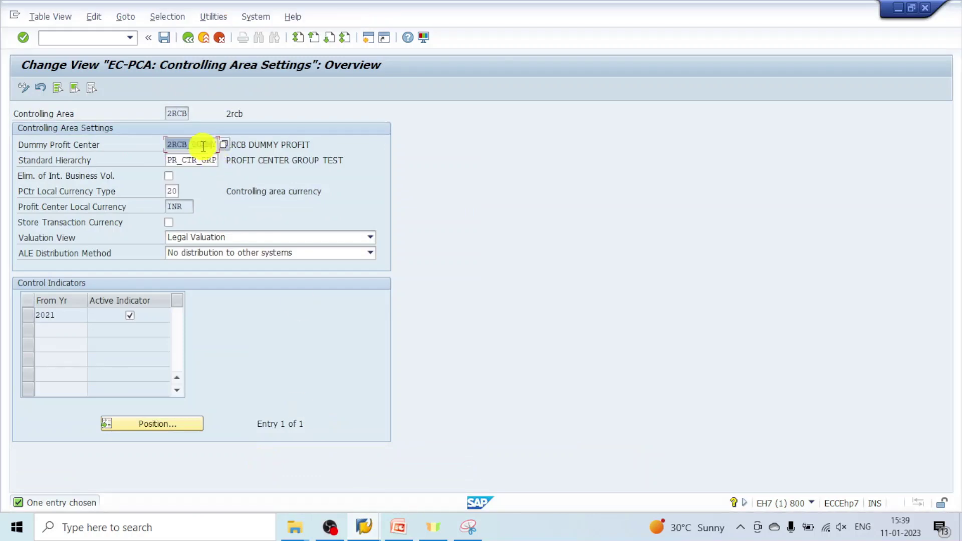
key("Tab")
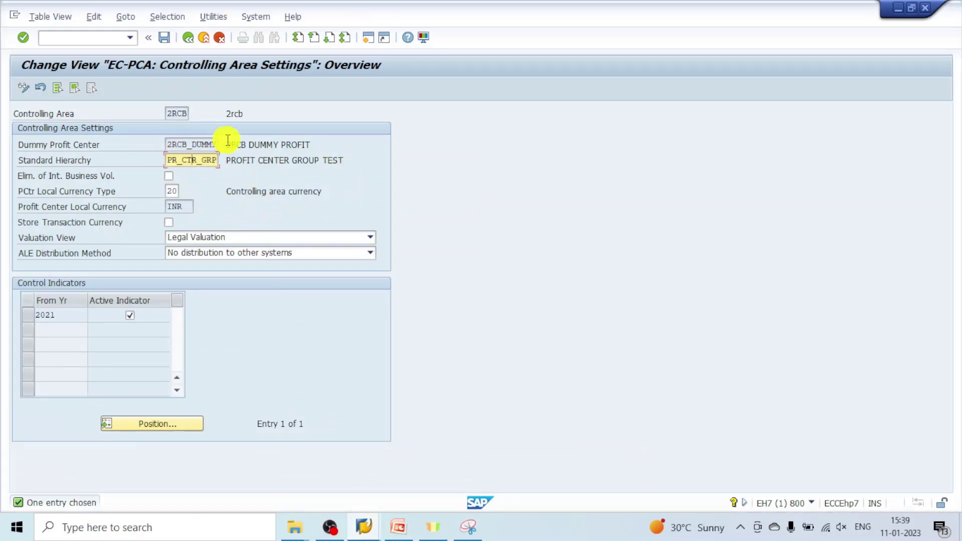
Step: Return to the 2RCB_DUMMY profit center, examine its Dummy Profit Ctr indicator and leave the profit center
left_click(363, 527)
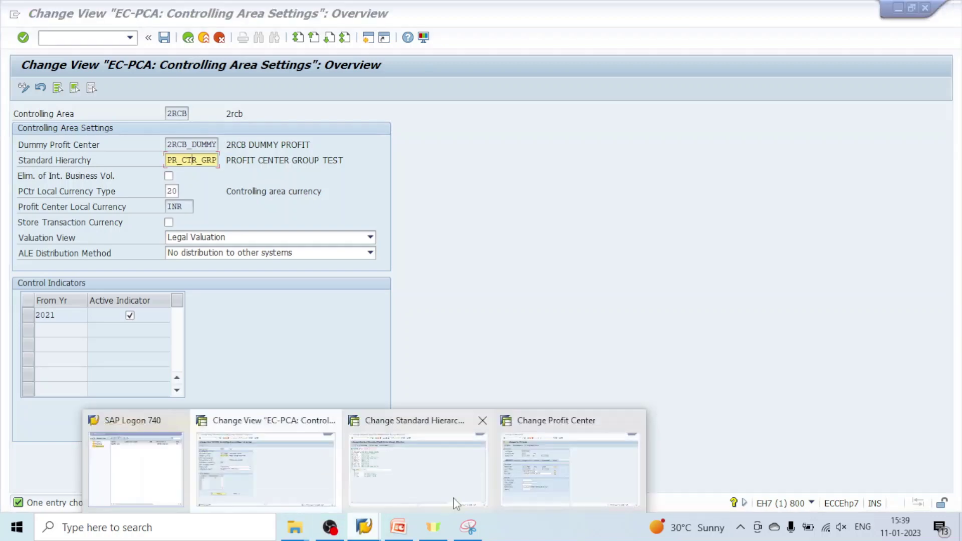
left_click(439, 482)
mouse_move(370, 533)
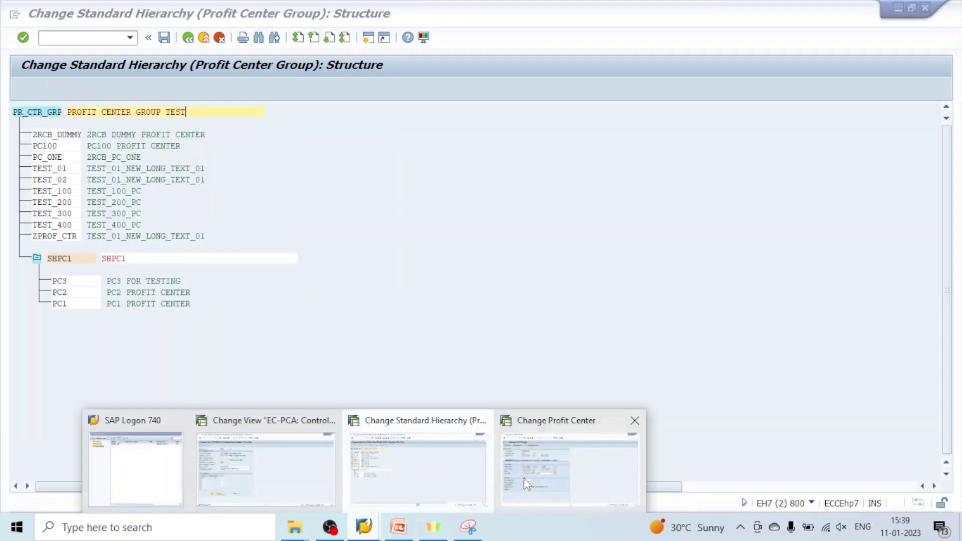
left_click(524, 477)
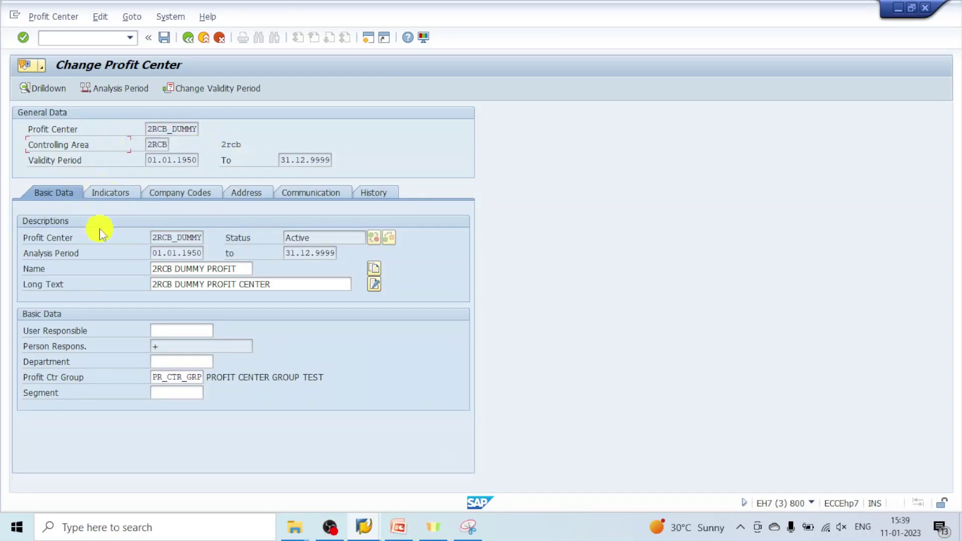
left_click(114, 198)
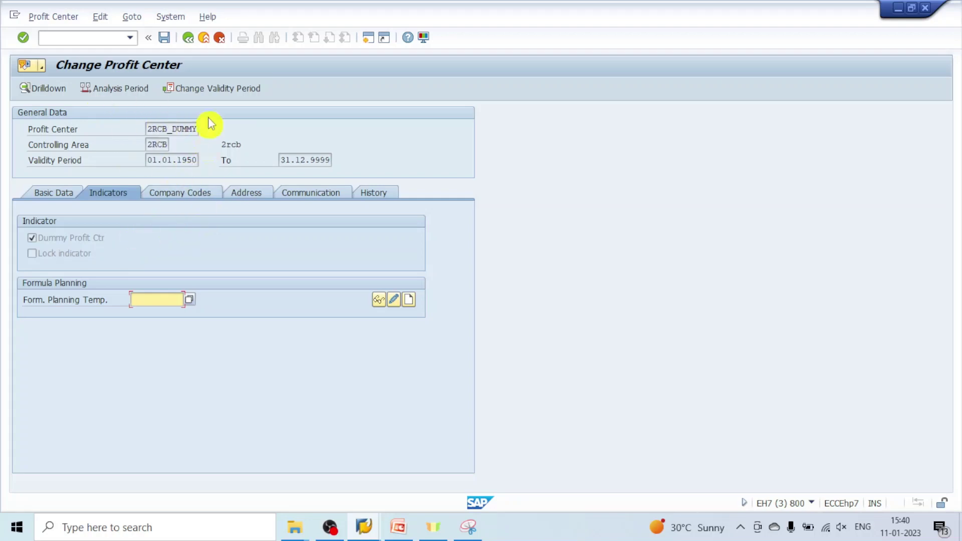
left_click(189, 38)
Step: Examine the Standard Hierarchy field in the EC-PCA controlling area settings for 2RCB
mouse_move(362, 530)
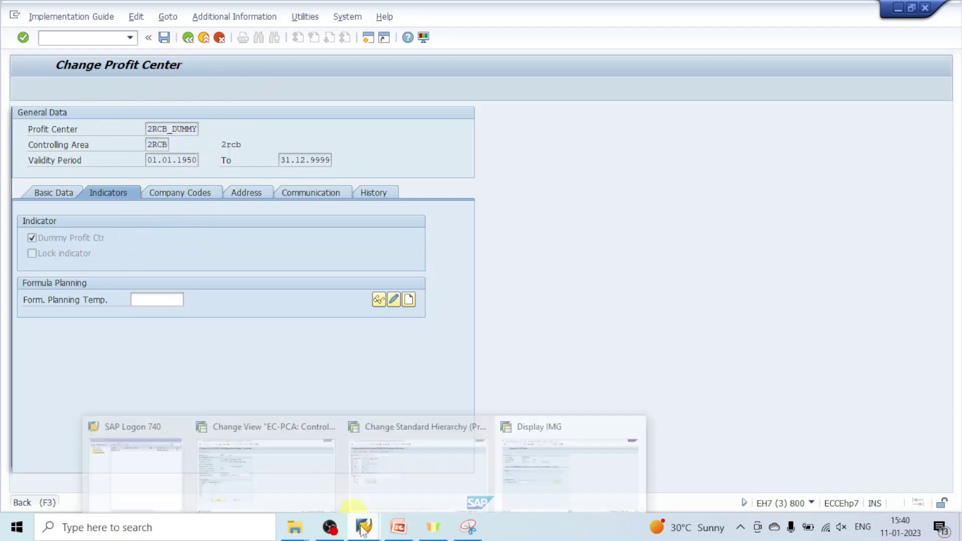
left_click(266, 481)
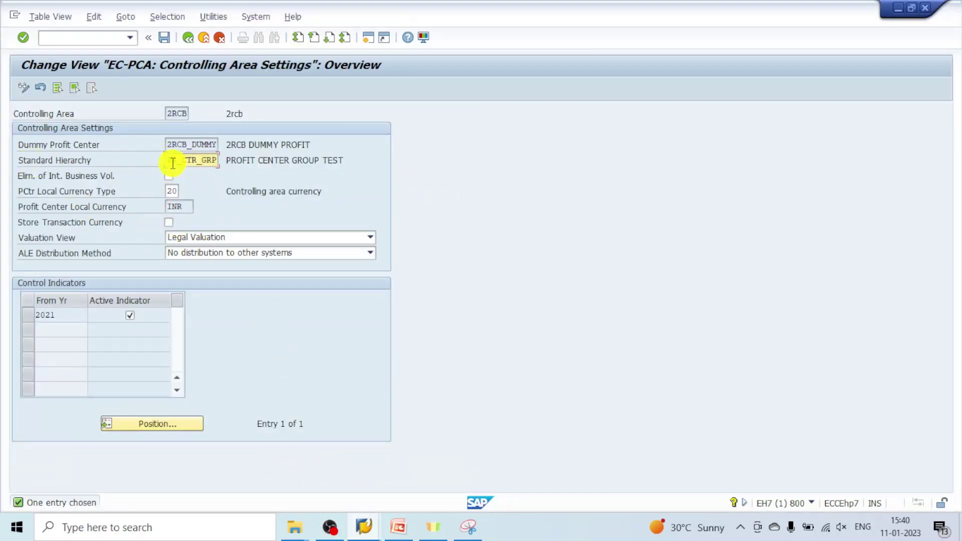
left_click(215, 161)
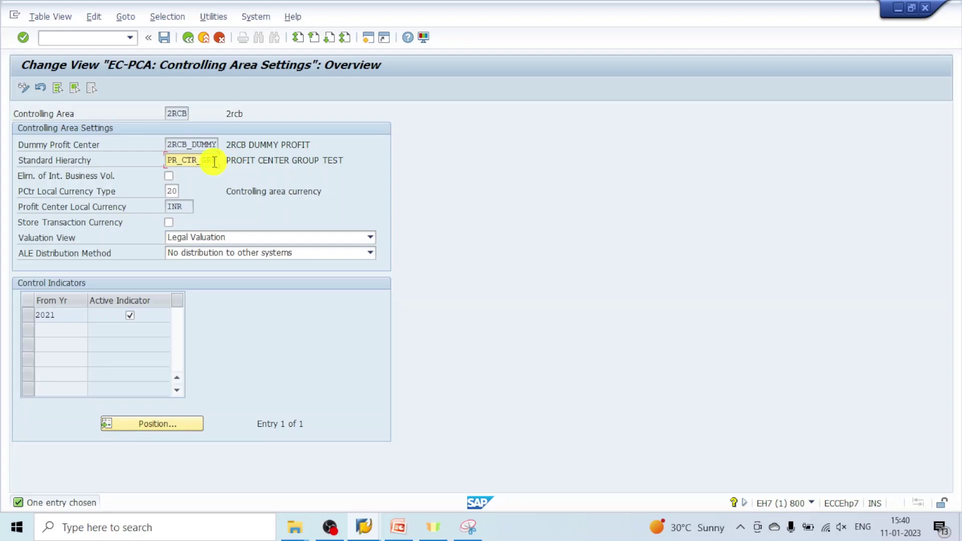
Step: Reopen the standard hierarchy through Define Standard Hierarchy under Profit Center master data and expand the SHPC1 group
mouse_move(376, 535)
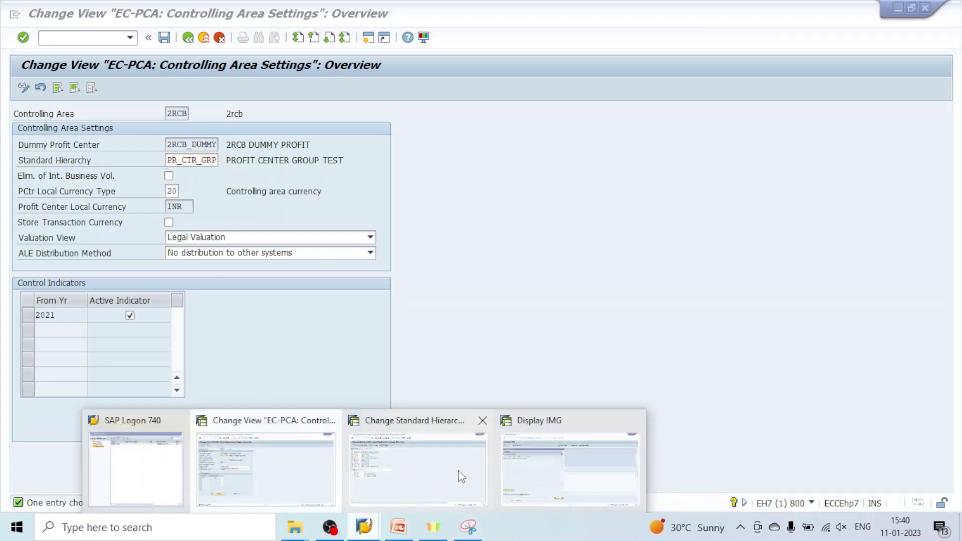
left_click(464, 473)
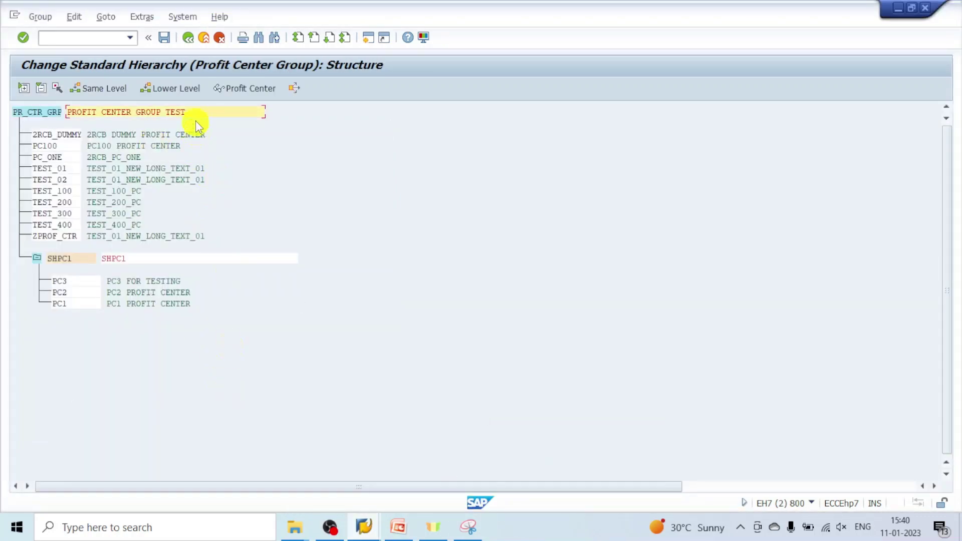
left_click(188, 39)
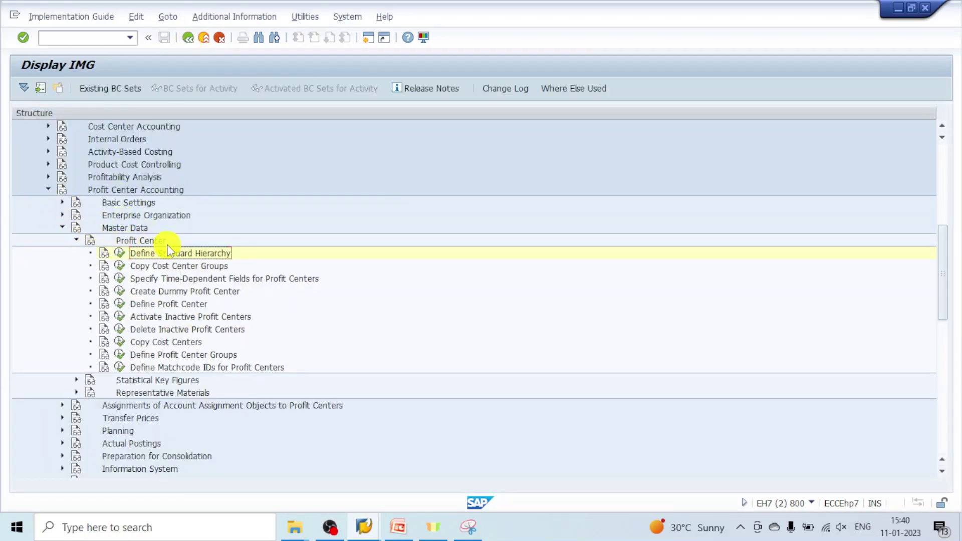
left_click(120, 254)
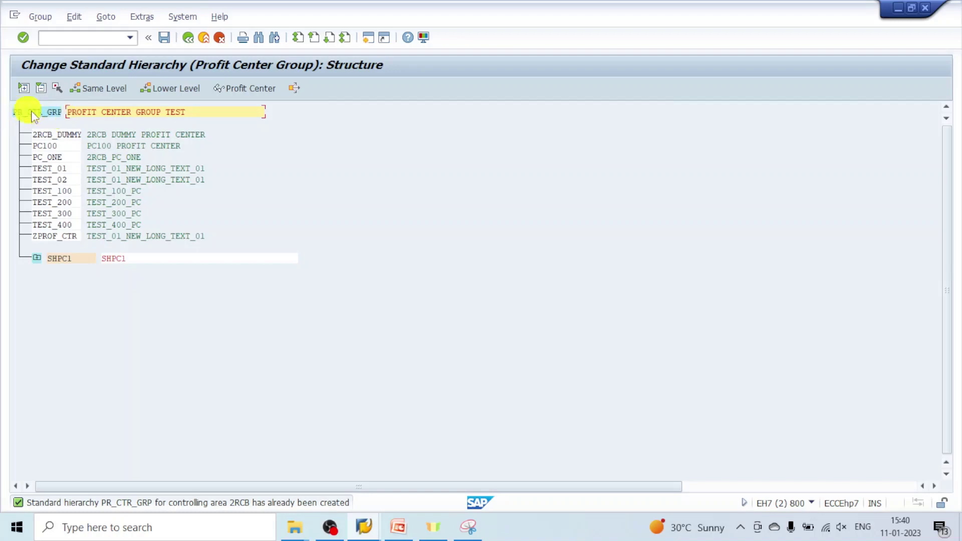
left_click(35, 259)
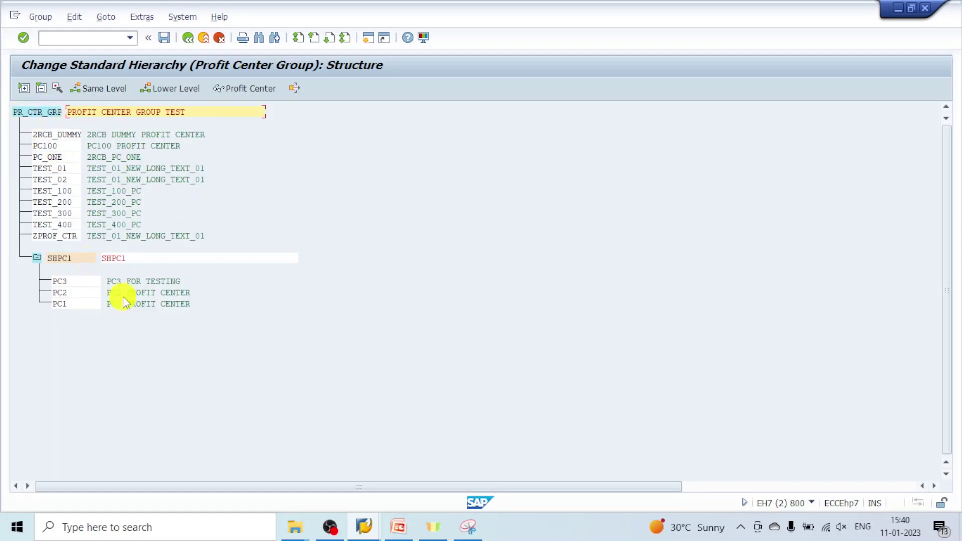
Step: Switch to the EC-PCA controlling area settings and highlight the controlling area field
mouse_move(362, 525)
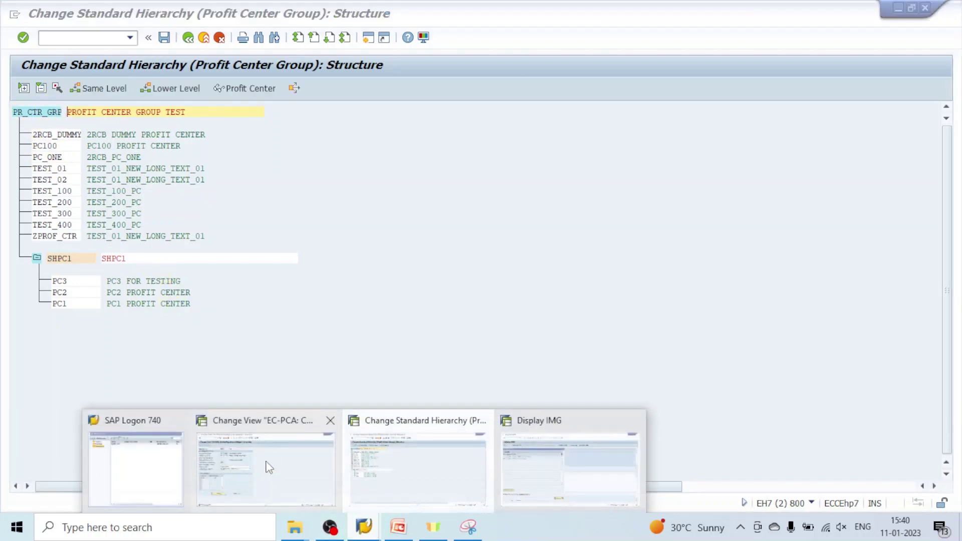
left_click(265, 481)
double_click(172, 114)
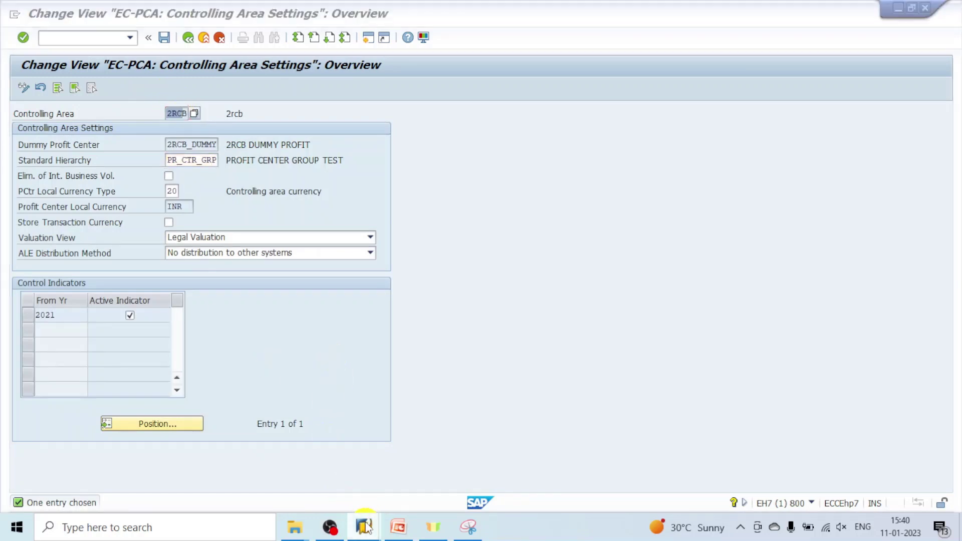
Step: Check which controlling area is set for the standard hierarchy, then close the dialog without changing it
mouse_move(363, 526)
left_click(403, 472)
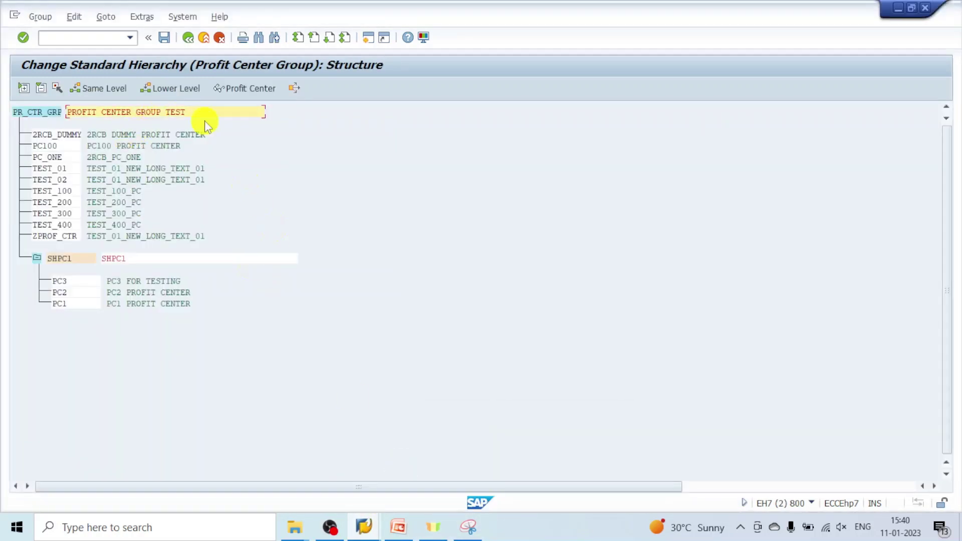
left_click(143, 18)
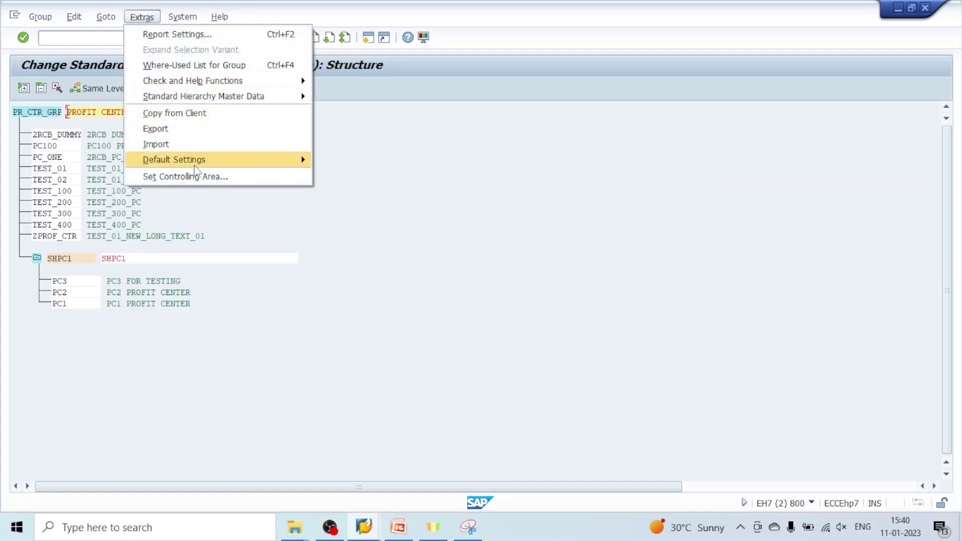
left_click(191, 179)
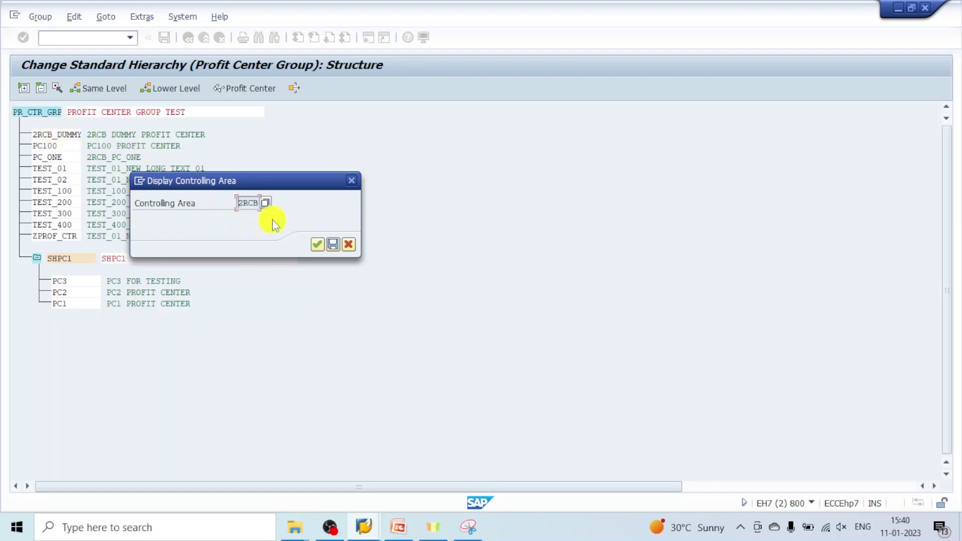
left_click(351, 181)
Step: Examine the PCtr local currency type options, the profit center local currency and the From Yr control indicator for controlling area 2RCB
mouse_move(330, 528)
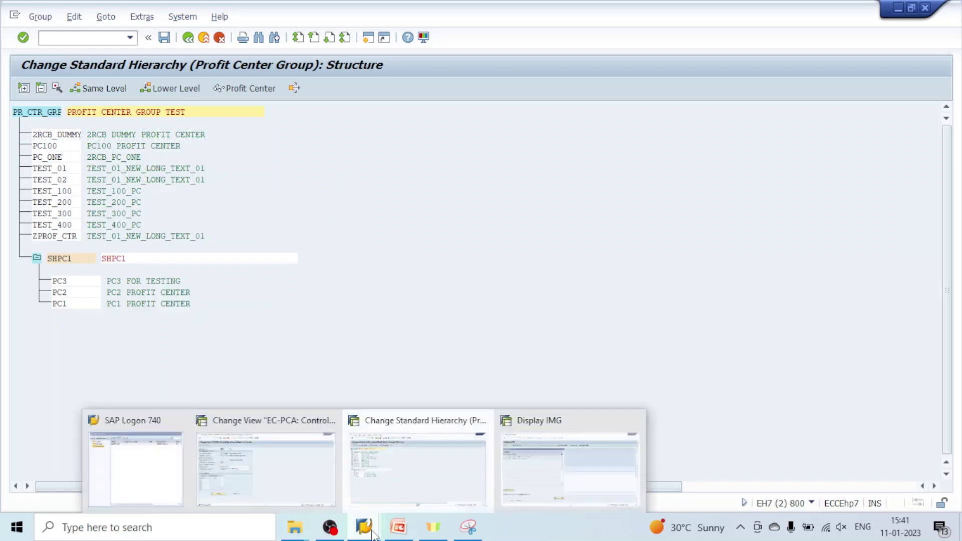
left_click(253, 455)
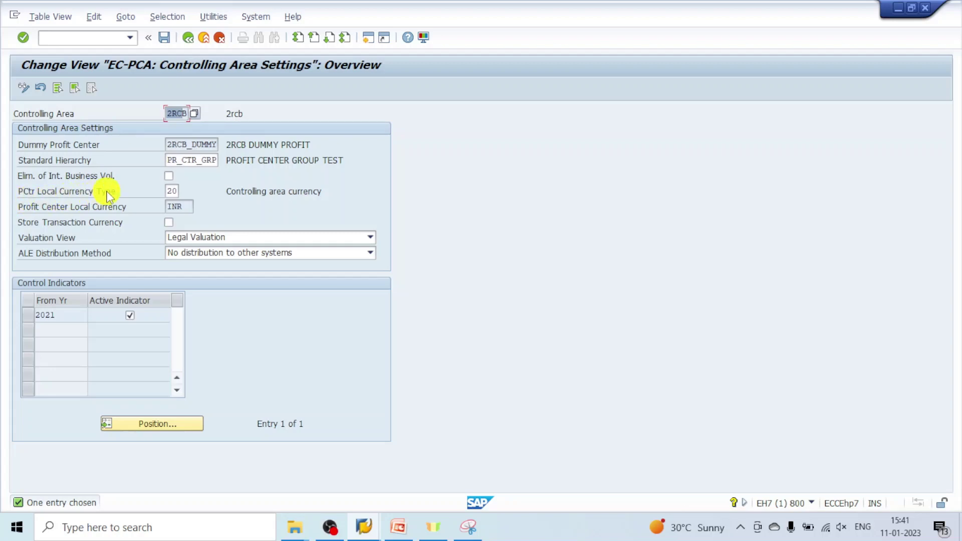
left_click(176, 193)
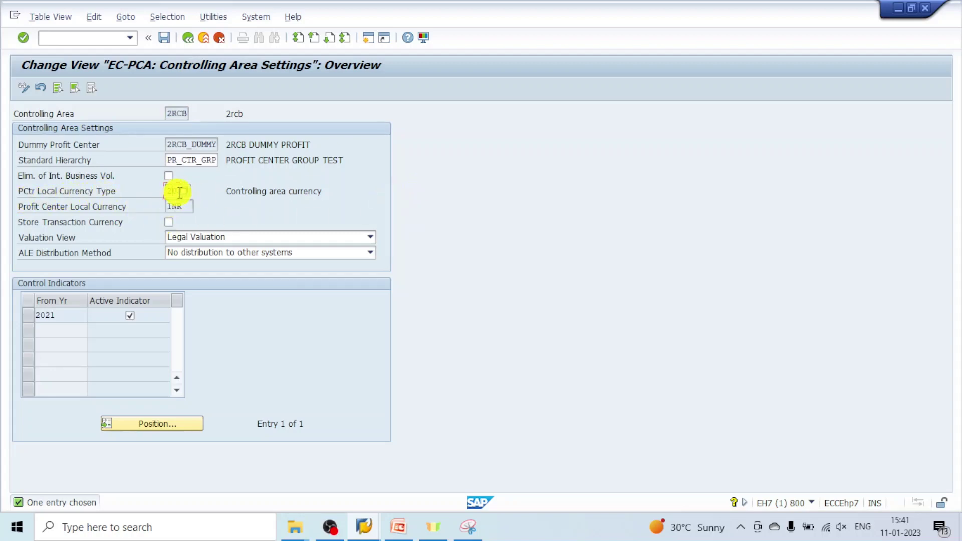
left_click(186, 191)
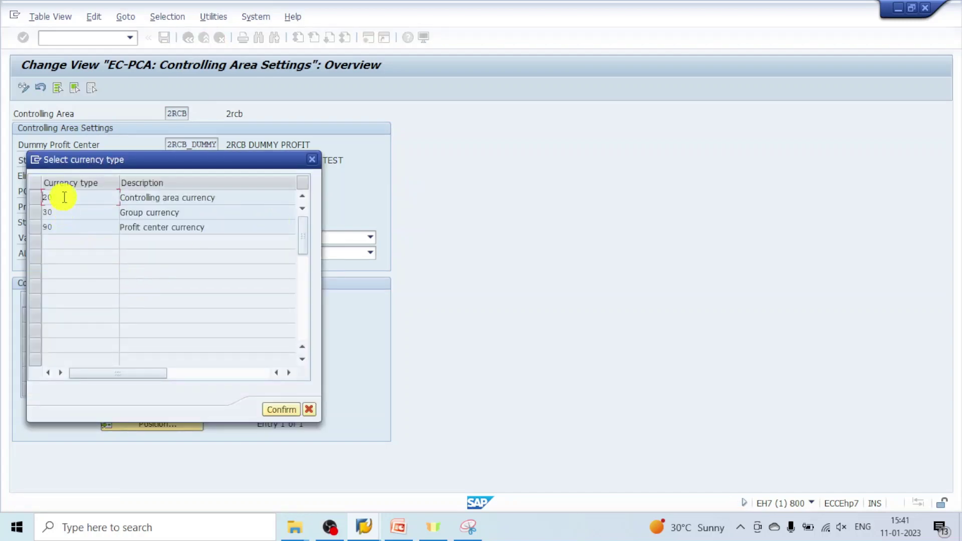
left_click(312, 165)
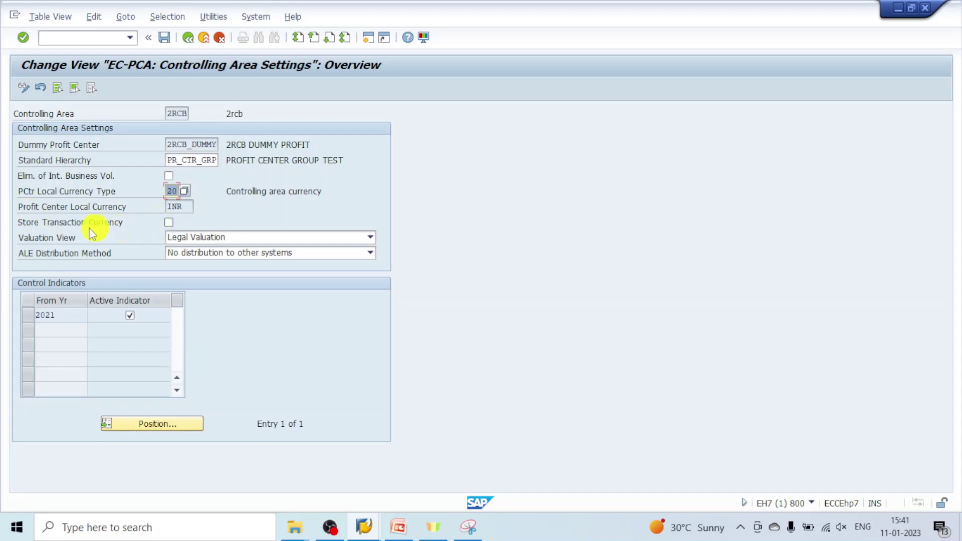
left_click(182, 207)
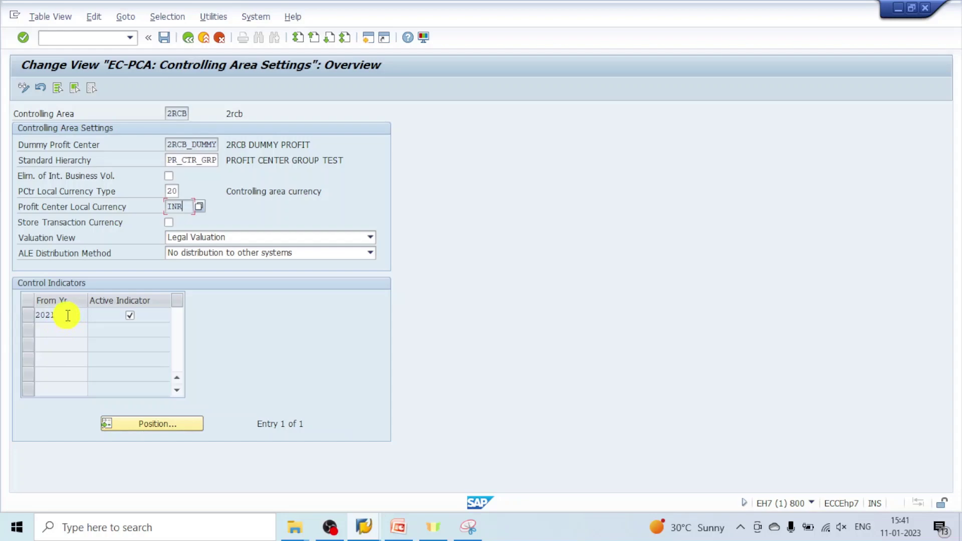
left_click_drag(68, 315, 28, 314)
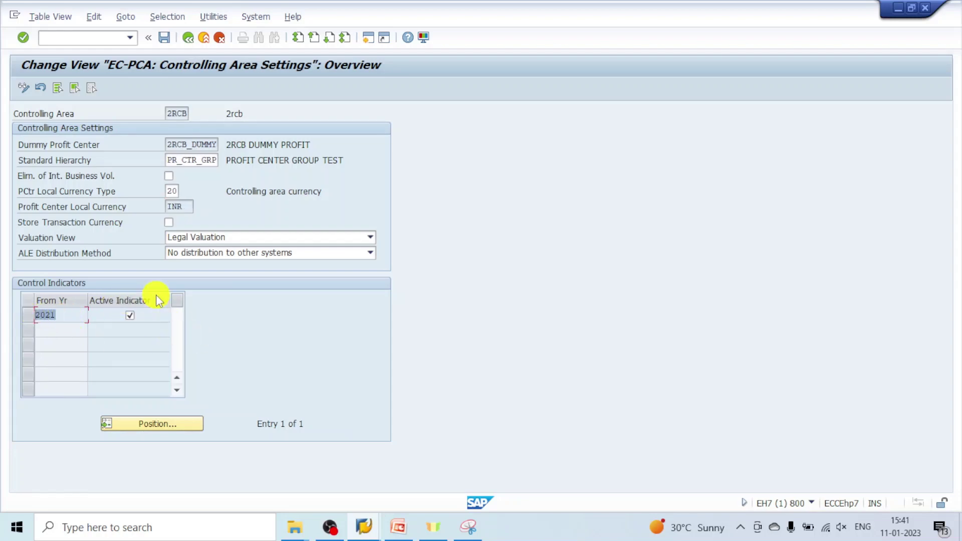
Step: Switch to the PowerPoint slide on Profit Center Accounting basic settings and highlight the Set Control Parameters for Actual Data entry
left_click(66, 319)
left_click(398, 527)
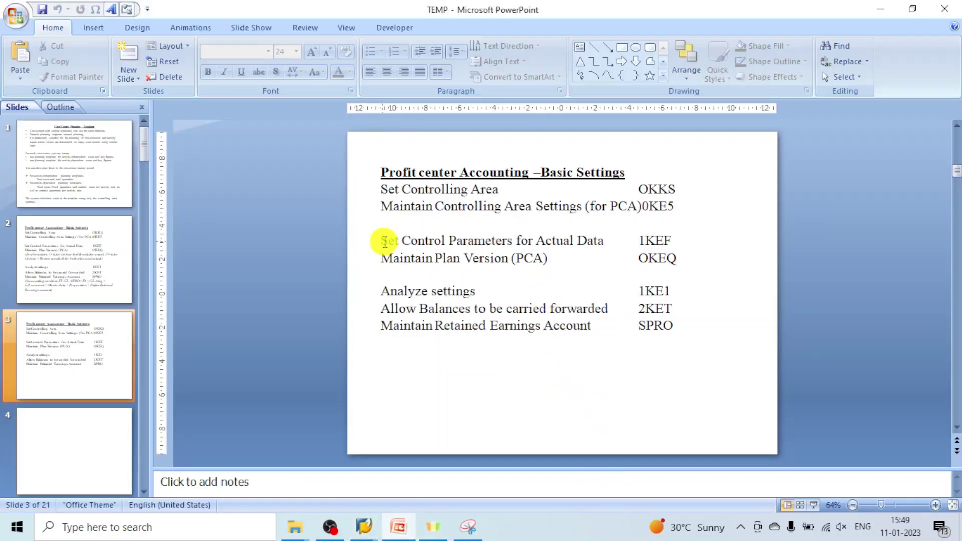
left_click_drag(383, 242, 606, 245)
left_click(594, 295)
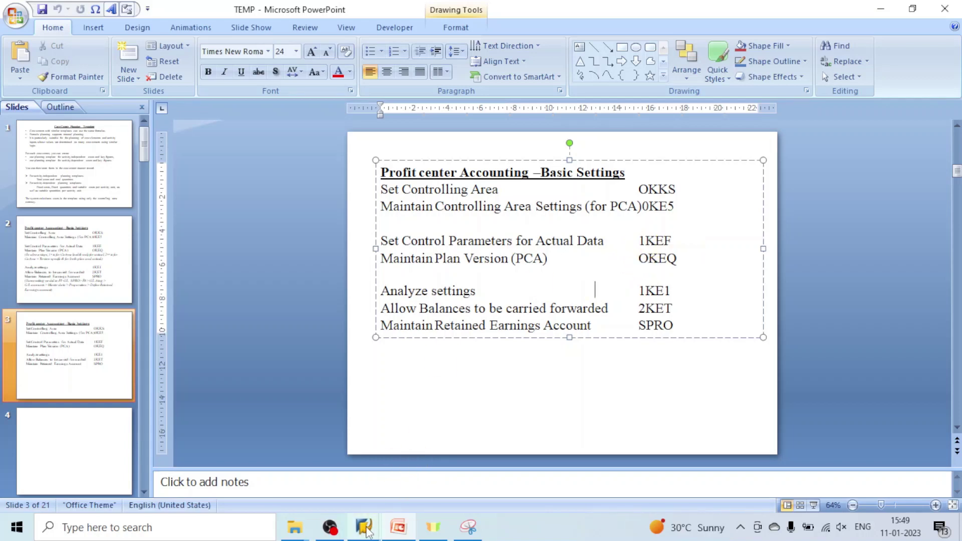
Step: Switch to the SAP Display IMG window, expand Activate Direct Postings and open Set Control Parameters for Actual Data
mouse_move(367, 523)
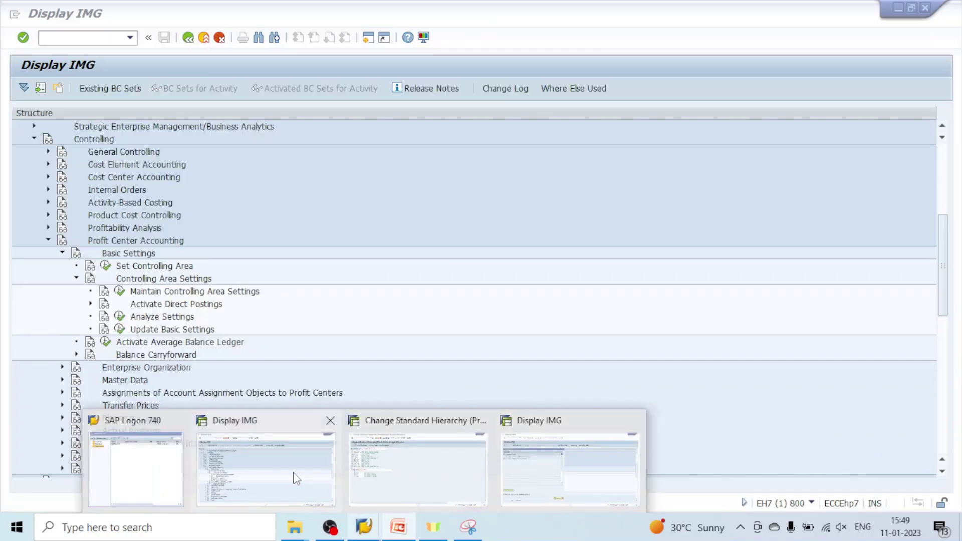
left_click(297, 478)
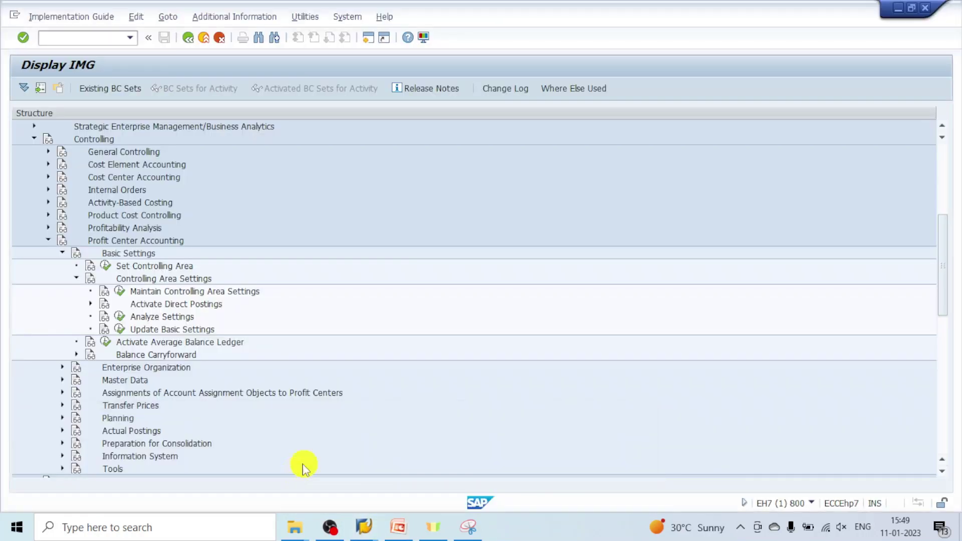
left_click(97, 303)
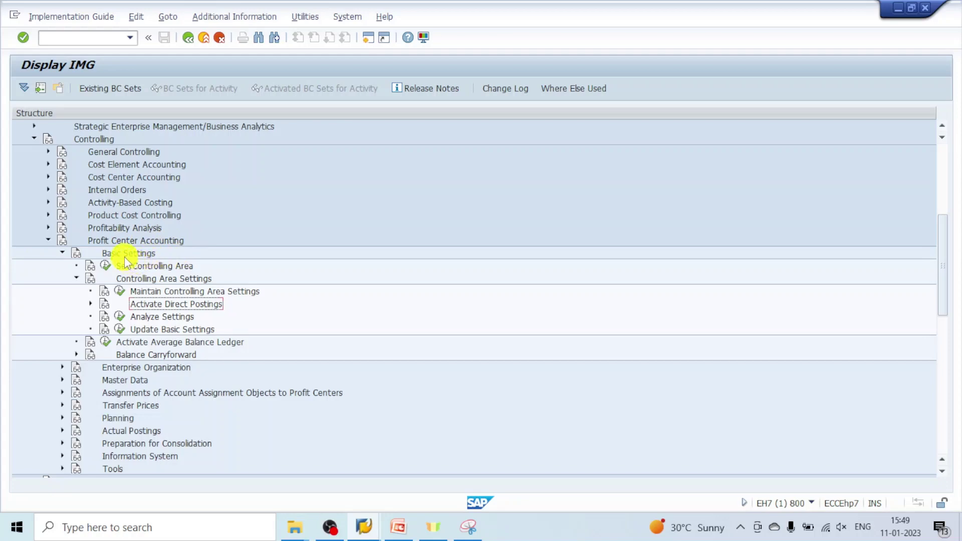
left_click(160, 278)
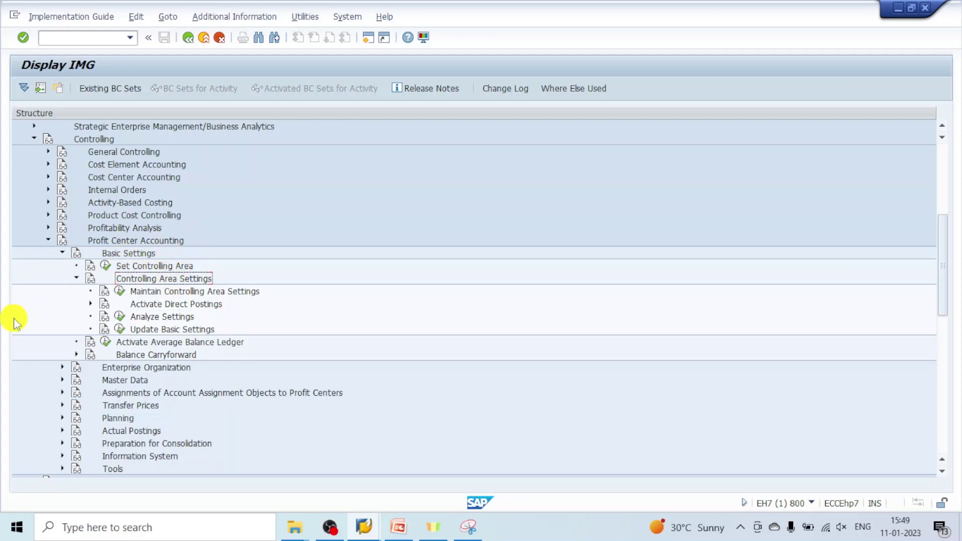
left_click(91, 304)
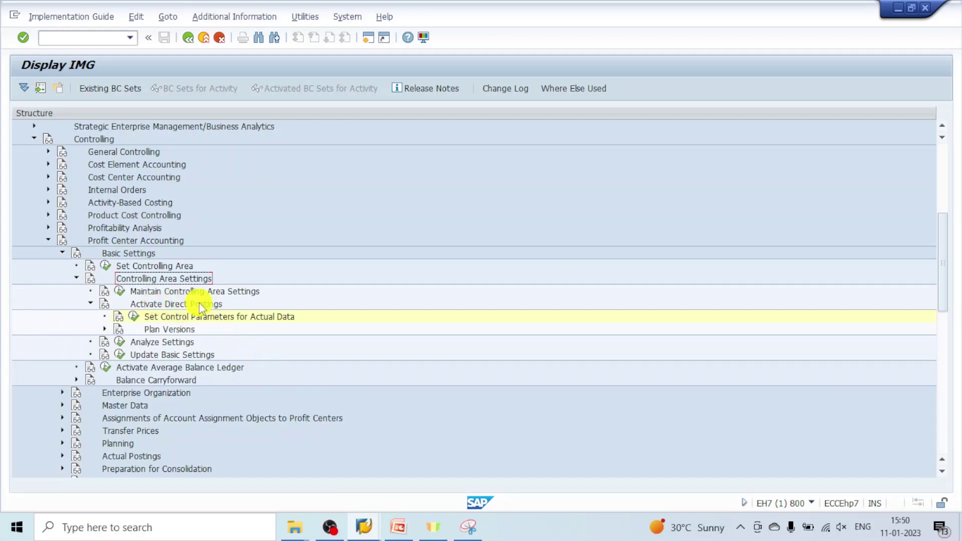
left_click(134, 319)
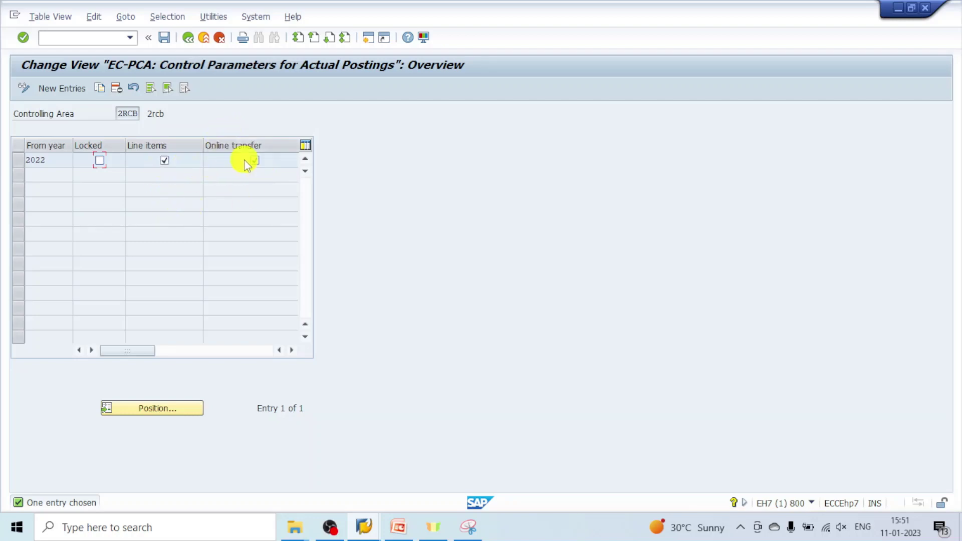
Step: Check the basic settings list in PowerPoint and return to the SAP control parameters for actual postings
left_click(398, 526)
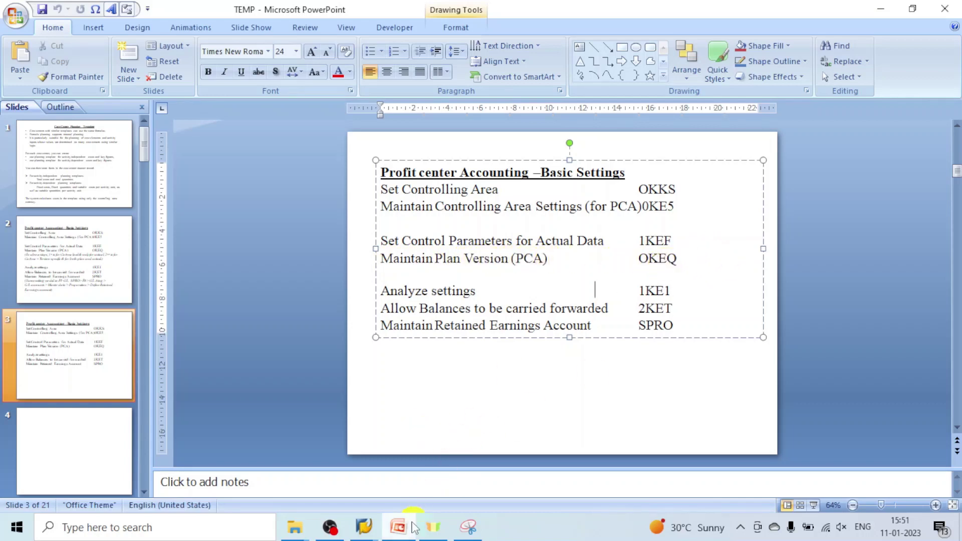
left_click(367, 526)
left_click(275, 461)
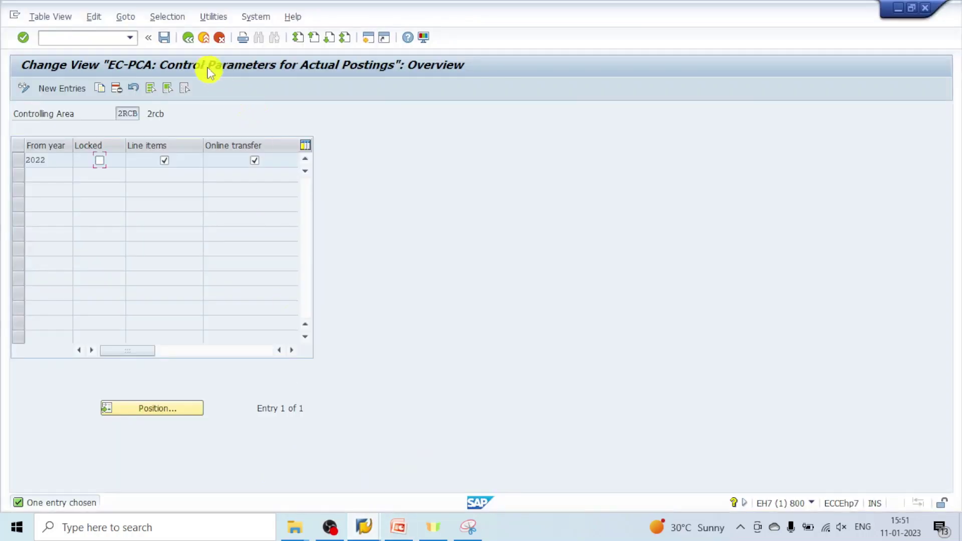
Step: Leave the control parameters for actual postings and open Maintain Plan Versions under Plan Versions in the IMG
left_click(192, 41)
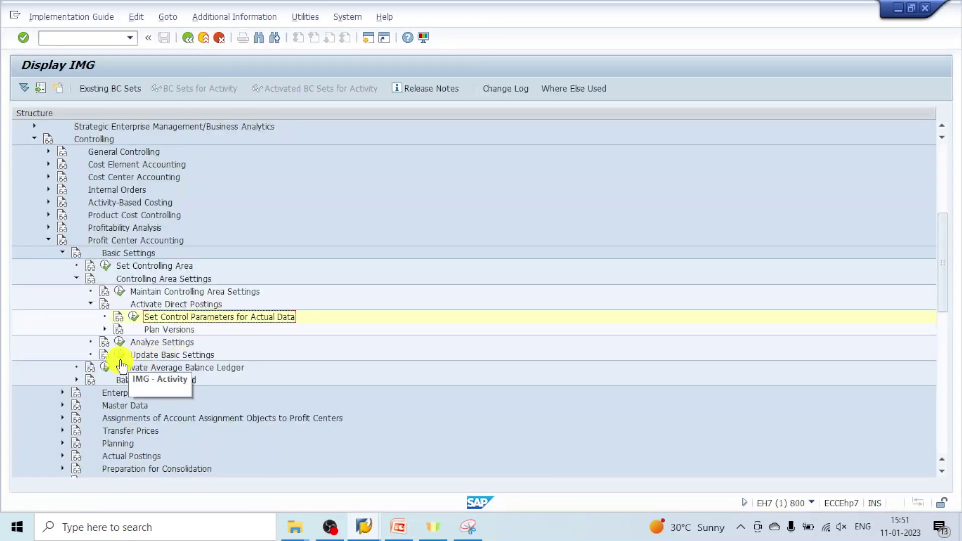
left_click(105, 329)
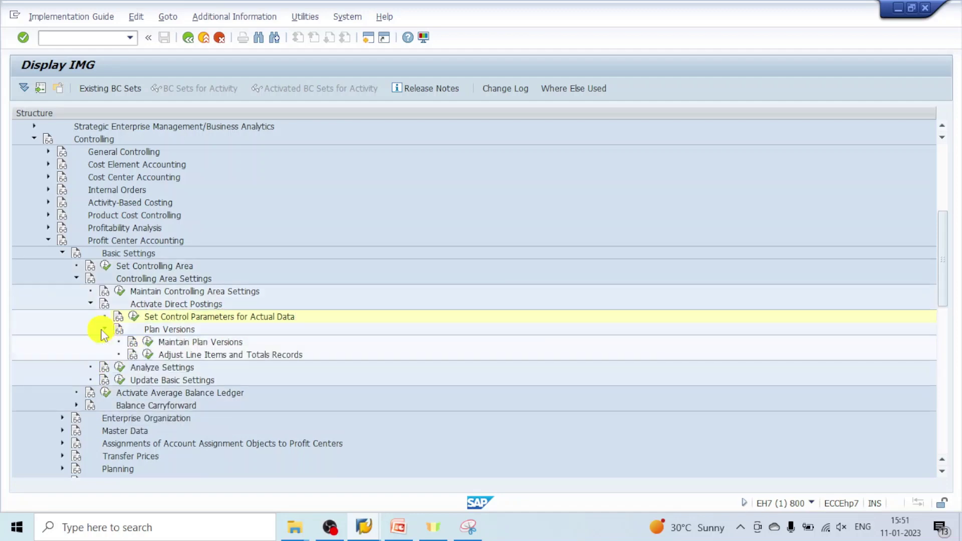
left_click(149, 345)
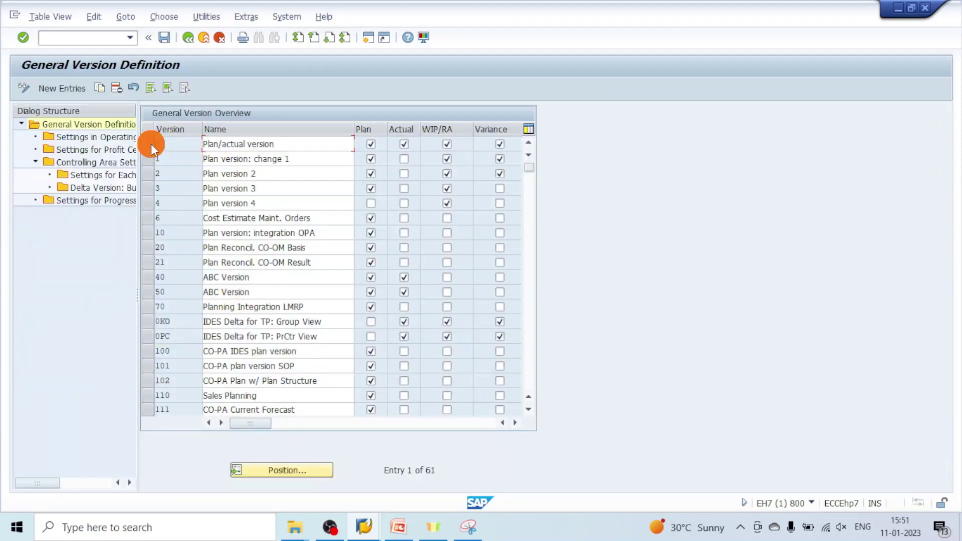
Step: Open Settings for Profit Center Accounting for version 0 and examine its fiscal-year dependent parameters and version field
left_click(151, 144)
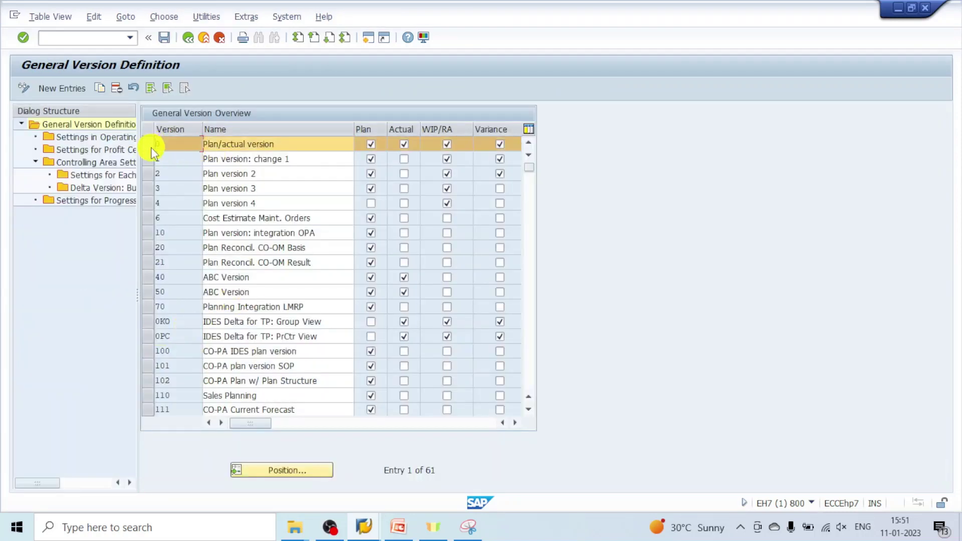
double_click(60, 150)
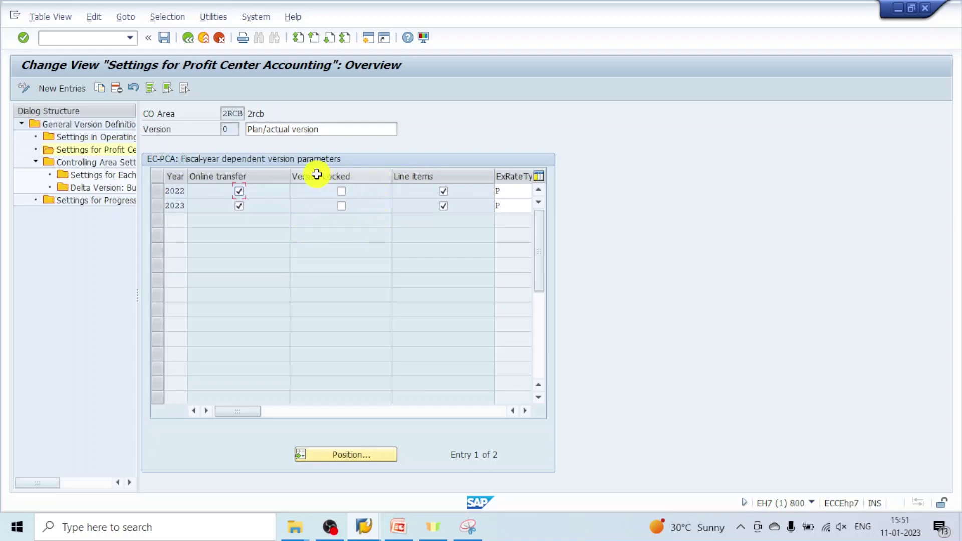
left_click_drag(240, 419, 214, 421)
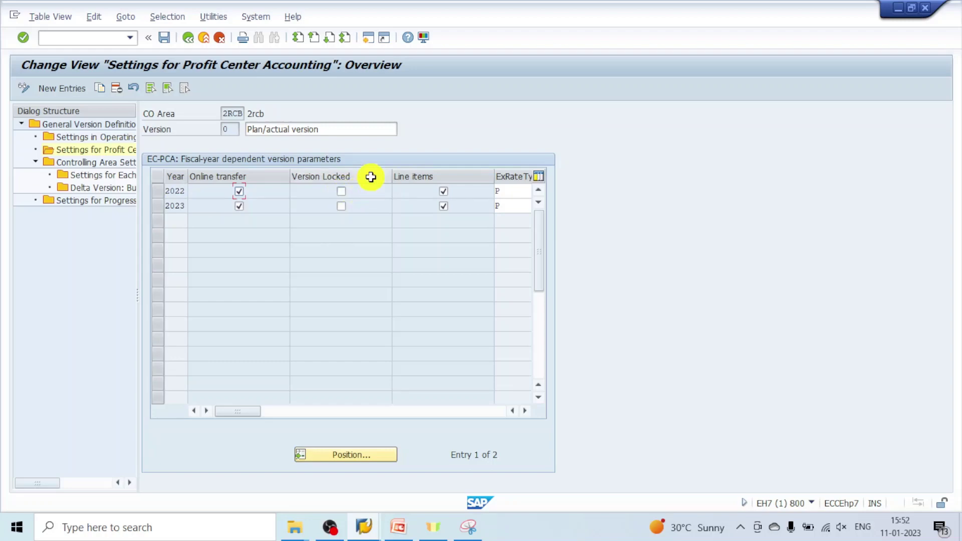
left_click(231, 128)
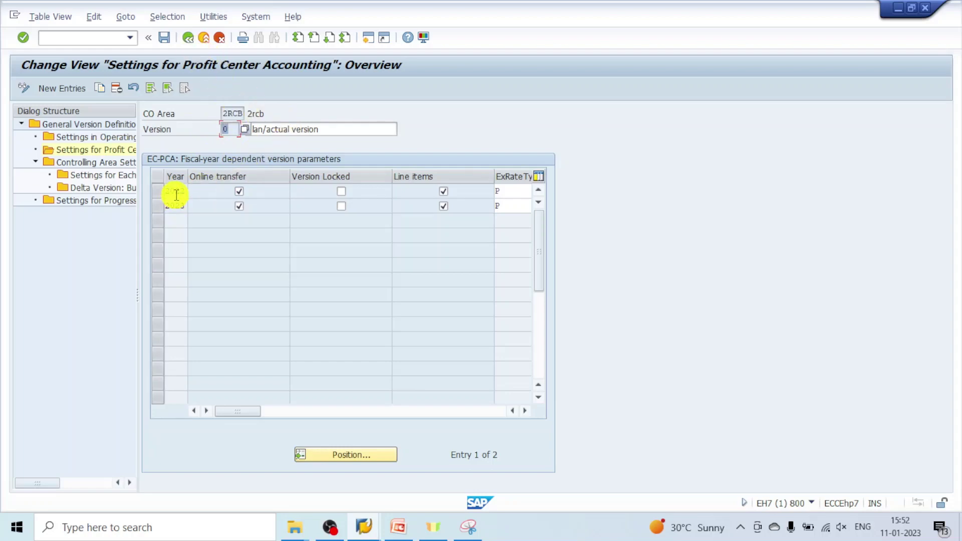
double_click(235, 129)
Step: Switch to PowerPoint and highlight the Analyze settings entry and the control parameters and plan version entries on the basic settings slide
left_click(398, 527)
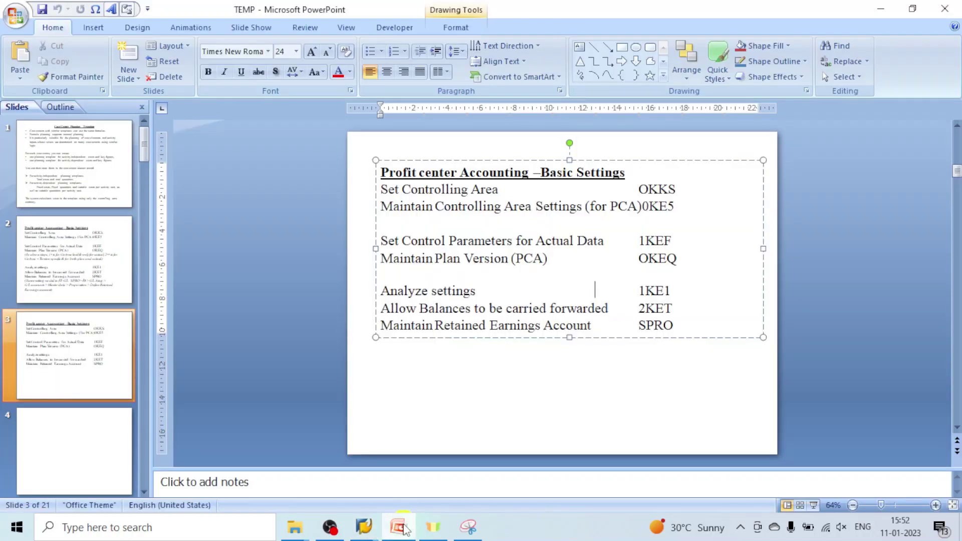
left_click_drag(380, 291, 601, 291)
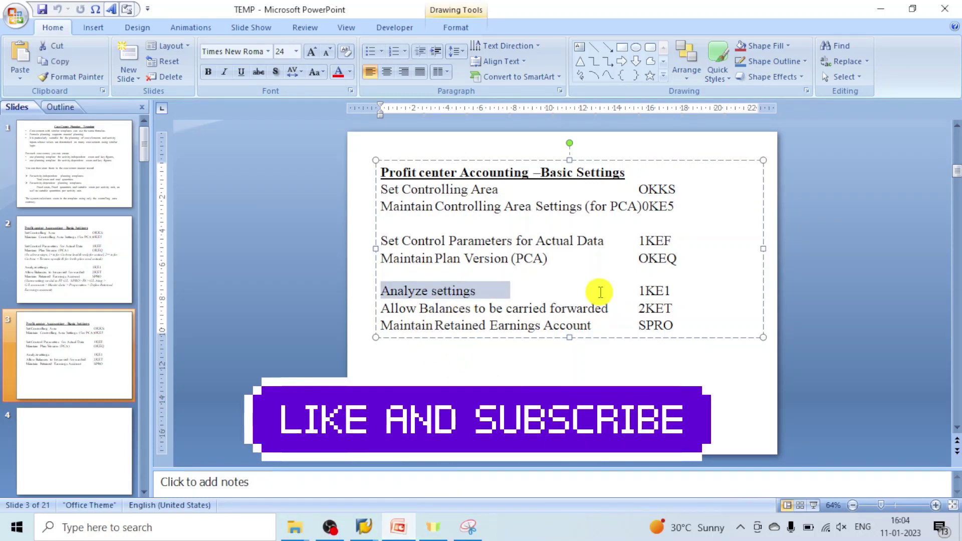
left_click(600, 257)
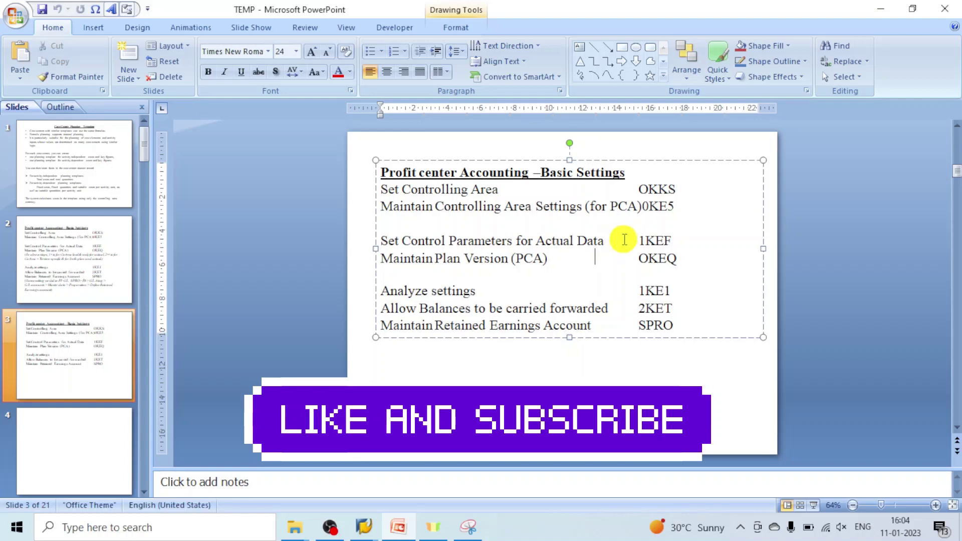
left_click(369, 236, "shift")
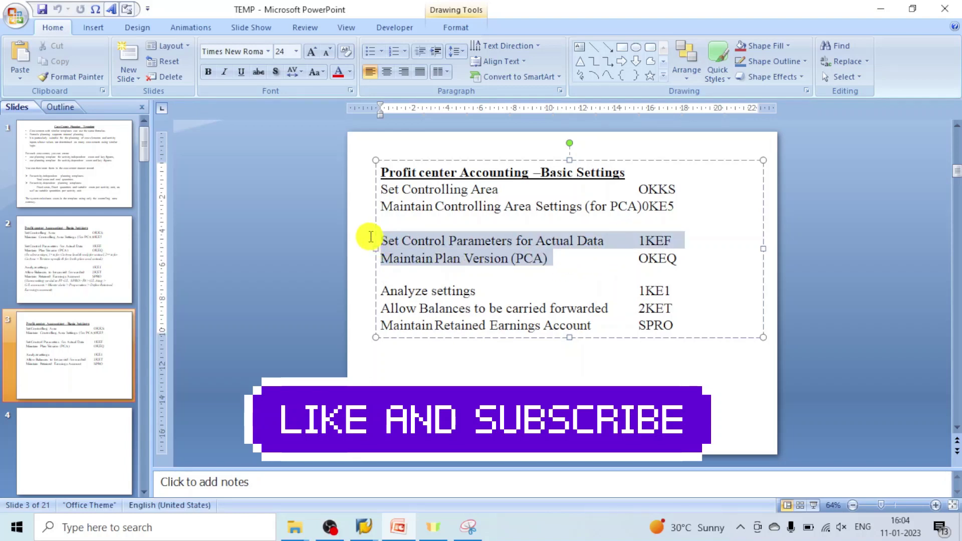
left_click(571, 257)
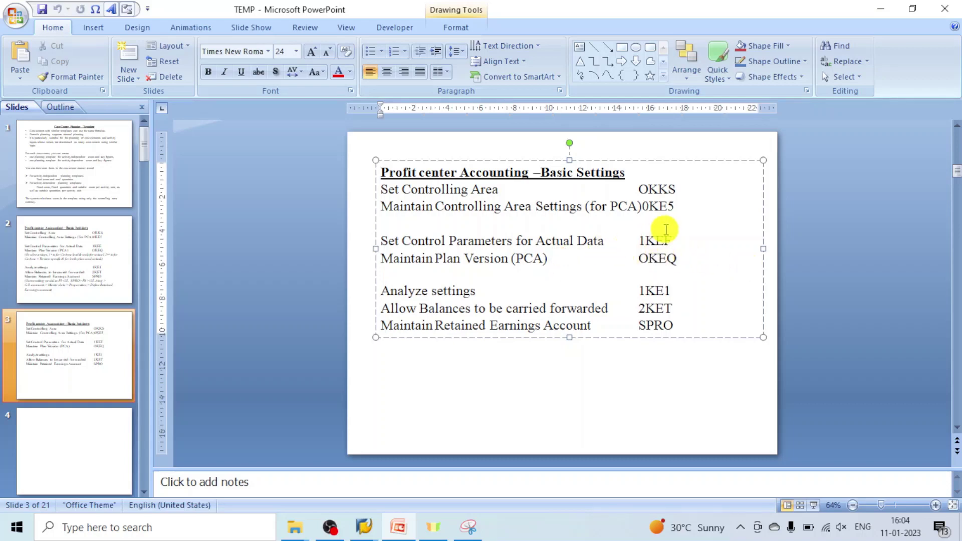
Step: Highlight the words "for Actual Data" in the 1KEF entry of the slide
left_click(615, 243)
left_click_drag(615, 243, 549, 239)
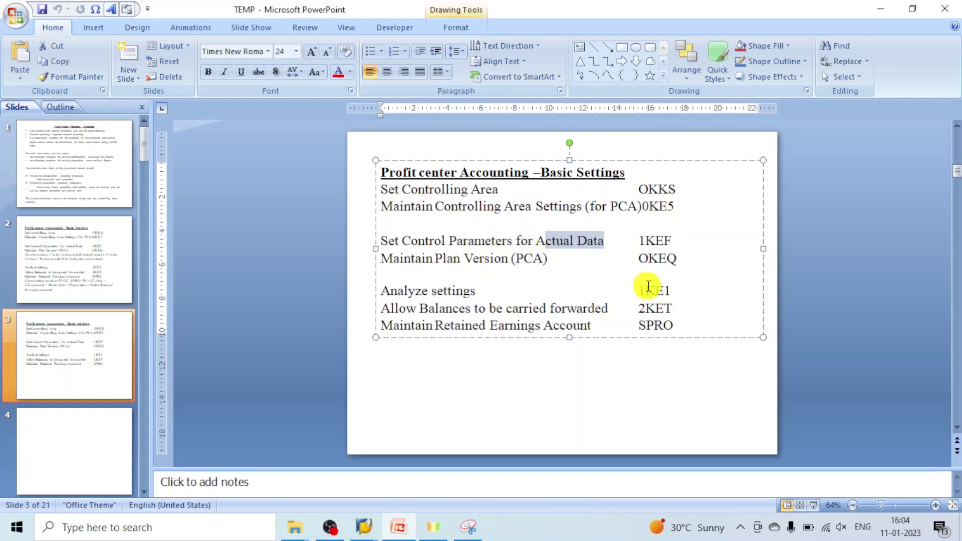
left_click(605, 246)
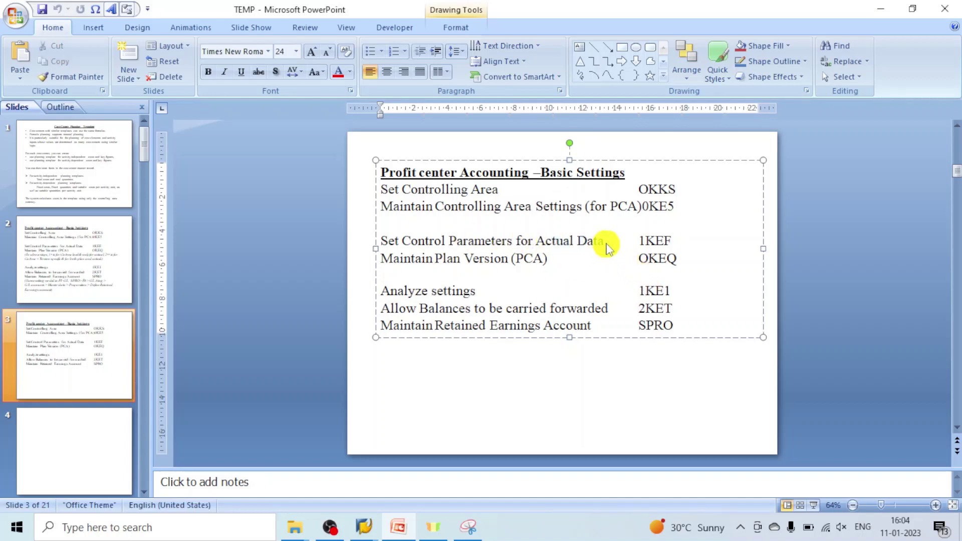
left_click_drag(610, 241, 515, 240)
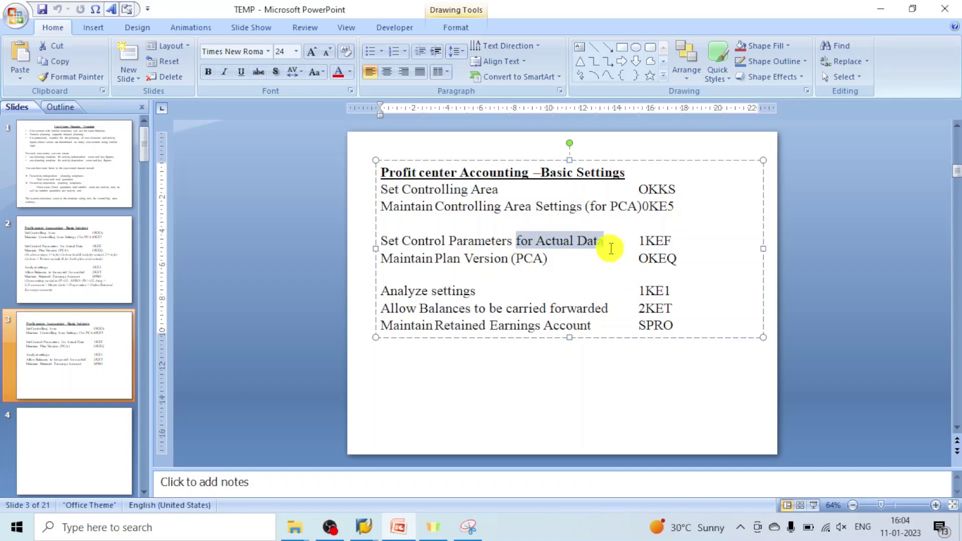
left_click(612, 244)
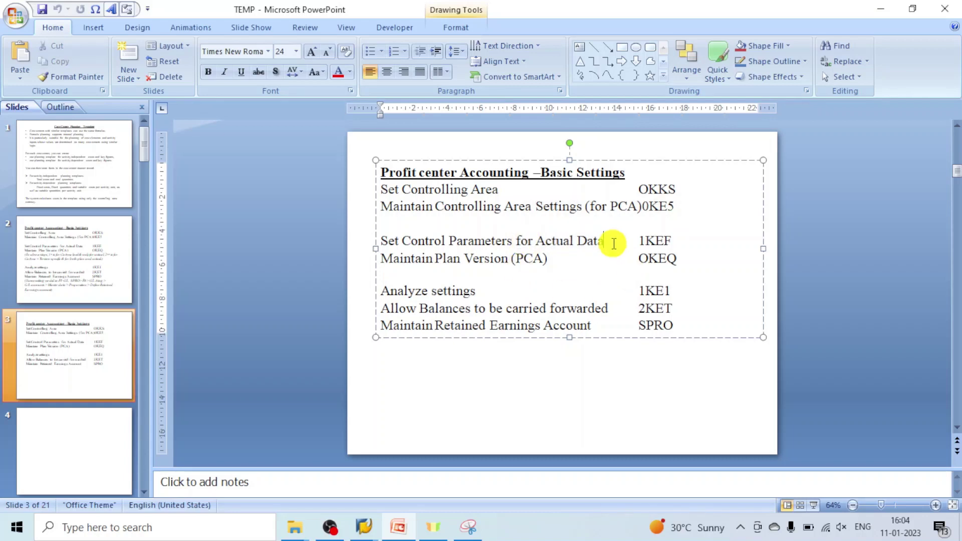
Step: Switch to the SAP Display IMG window, reopen Set Control Parameters for Actual Data and highlight the From year entry
mouse_move(364, 526)
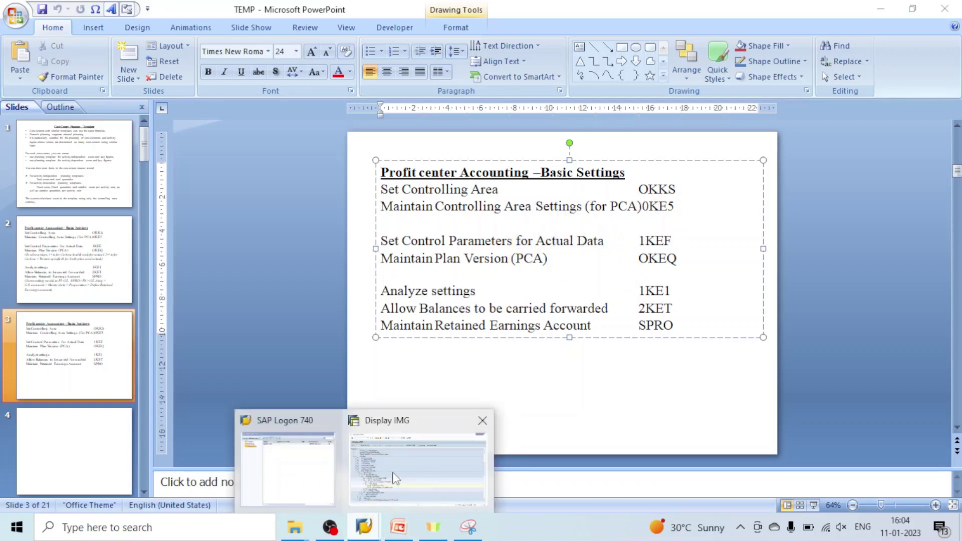
left_click(395, 478)
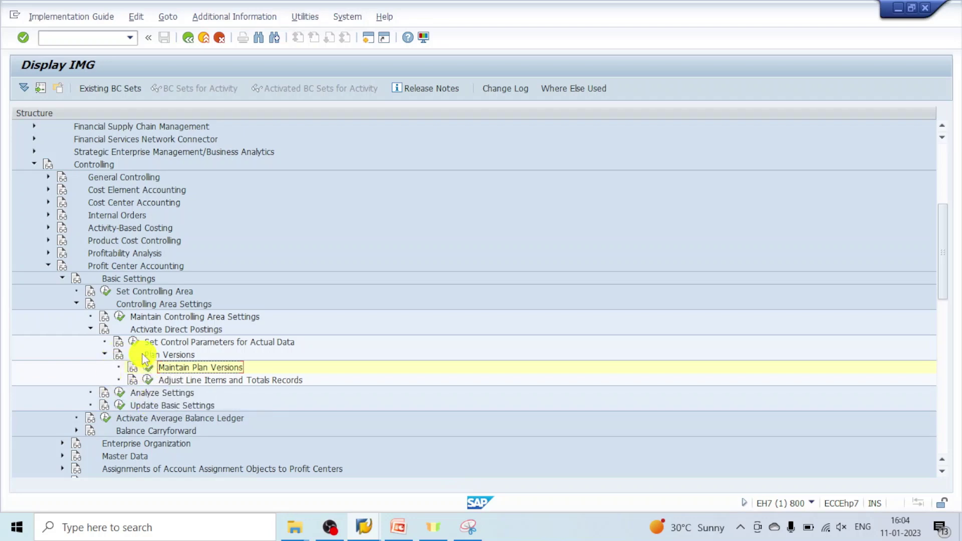
left_click(133, 341)
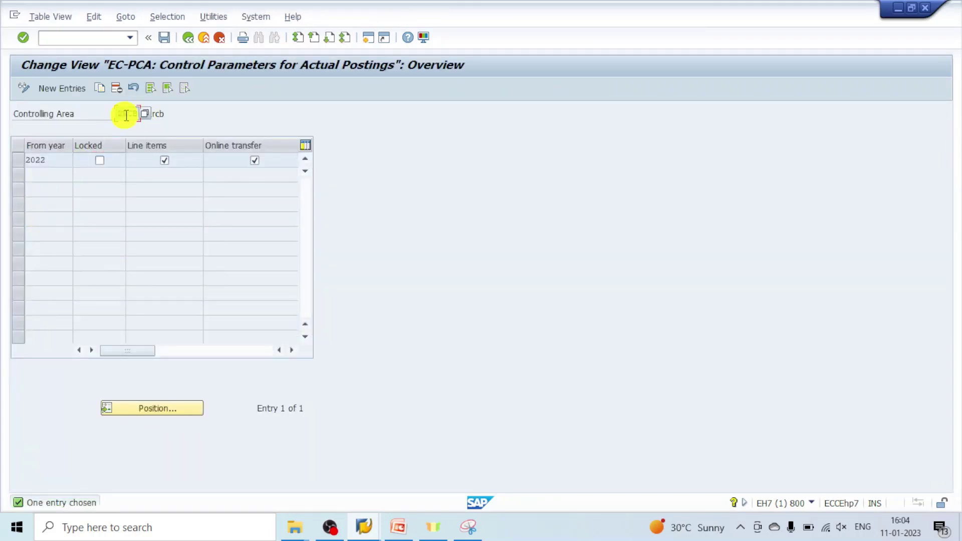
left_click_drag(49, 159, 5, 155)
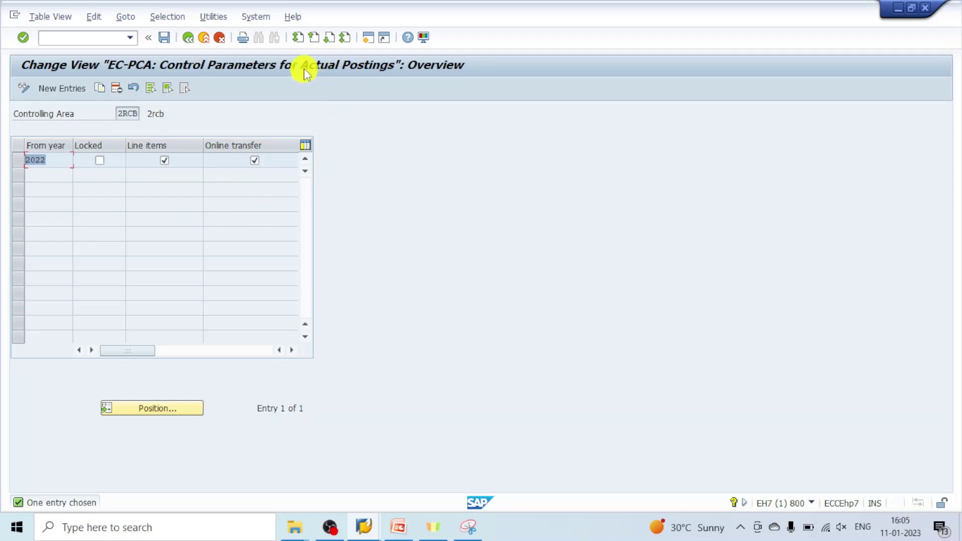
Step: Return to the IMG, reopen Maintain Plan Versions and examine the Settings for Profit Center Accounting of version 0
left_click(189, 39)
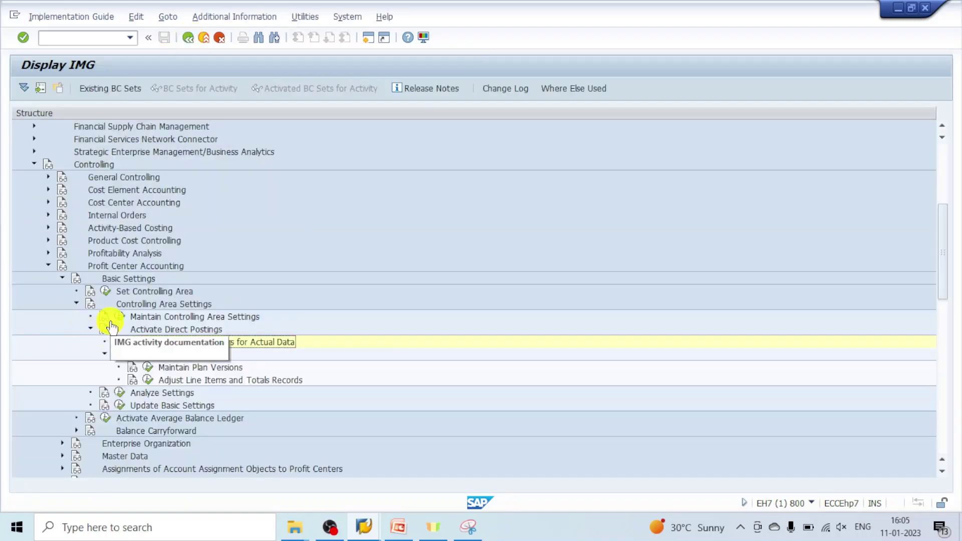
left_click(148, 367)
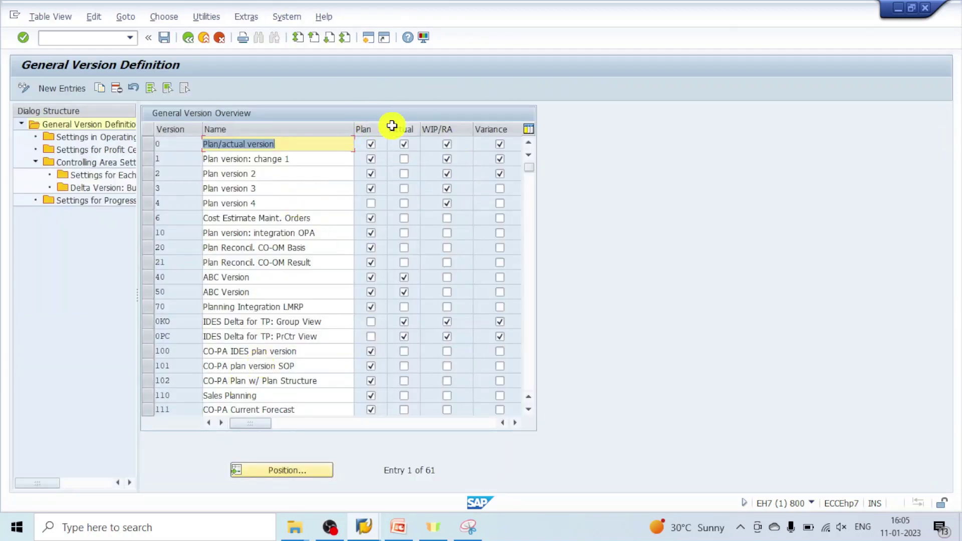
left_click(147, 144)
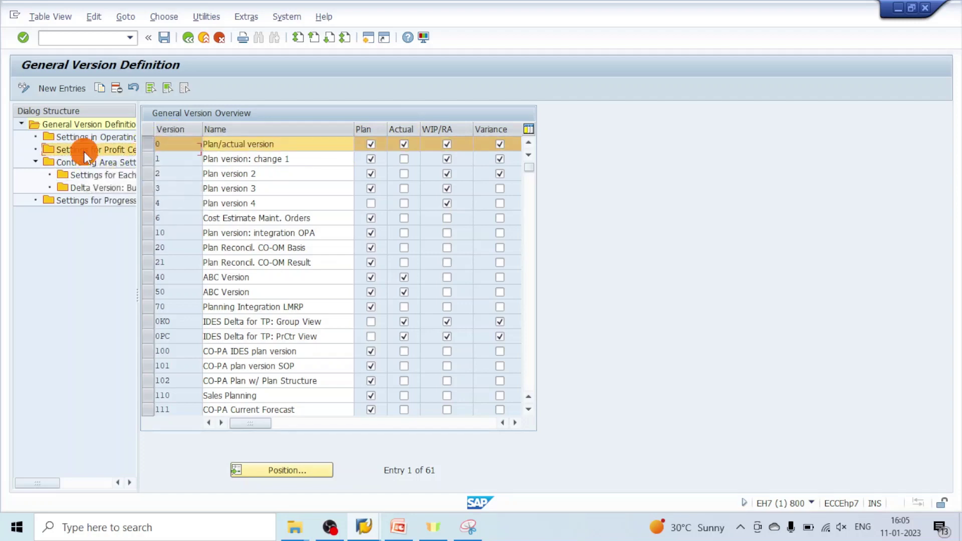
double_click(79, 175)
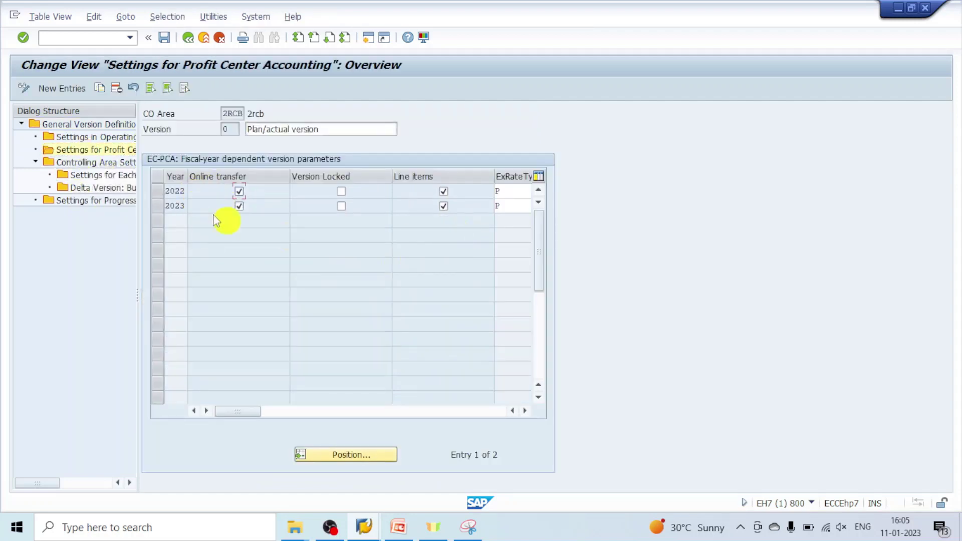
double_click(234, 130)
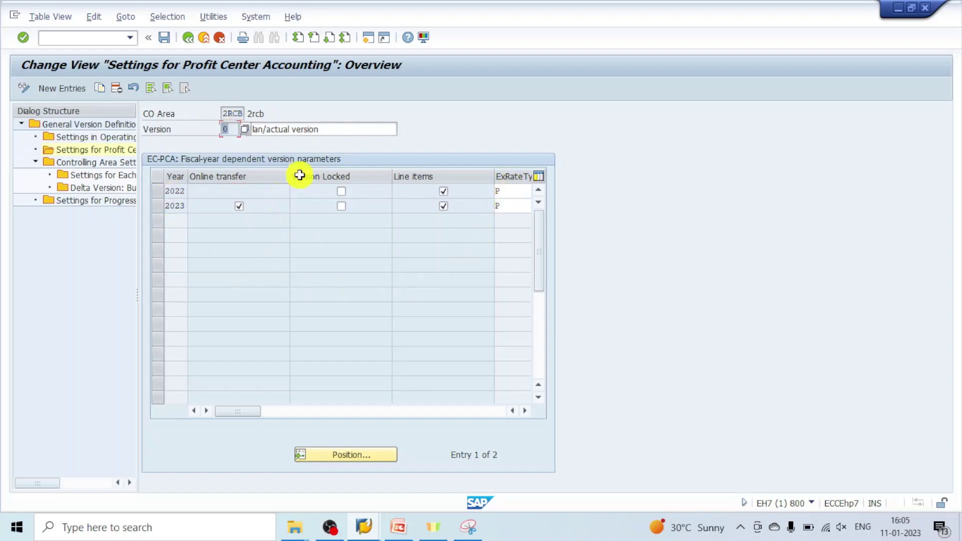
Step: Switch to PowerPoint and highlight the Analyze settings entry on the basic settings slide
left_click(326, 131)
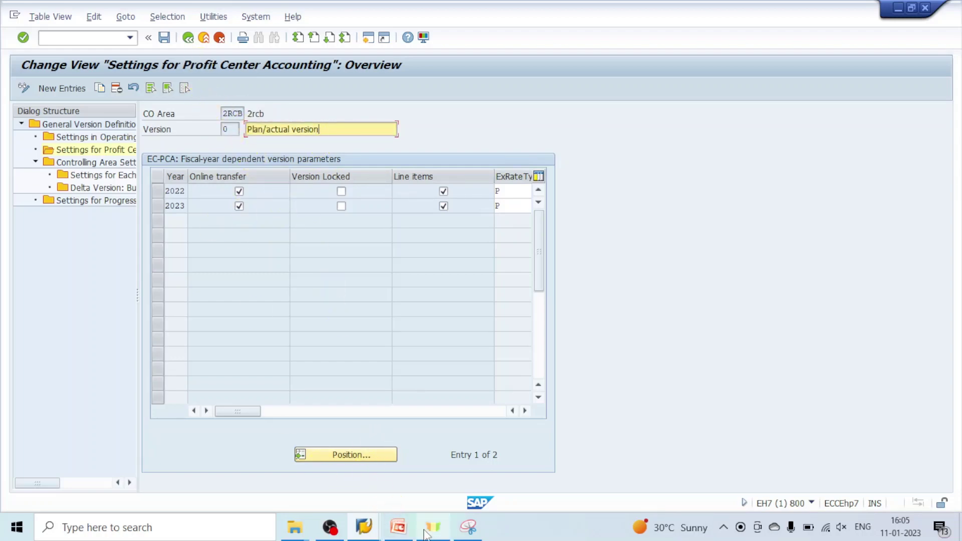
left_click(398, 527)
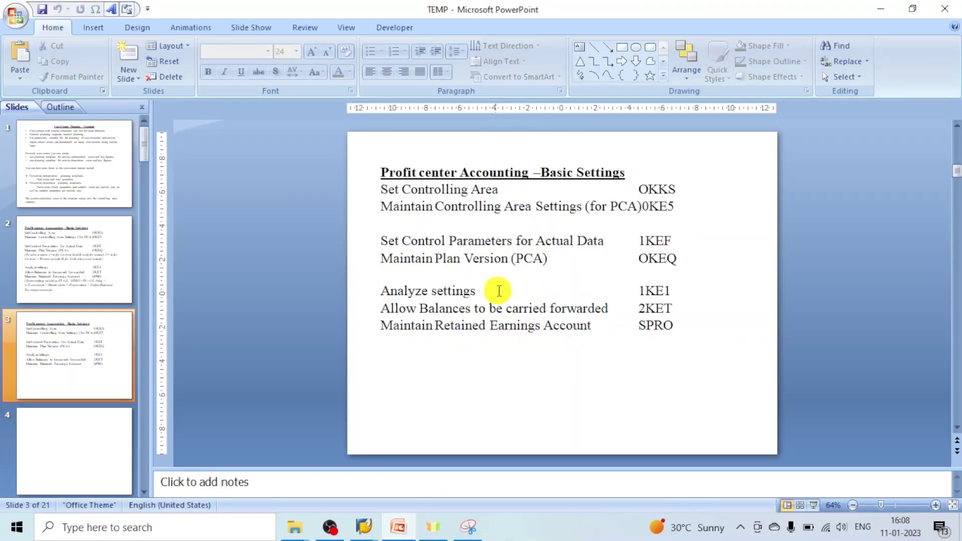
left_click(503, 291)
left_click_drag(503, 290, 382, 290)
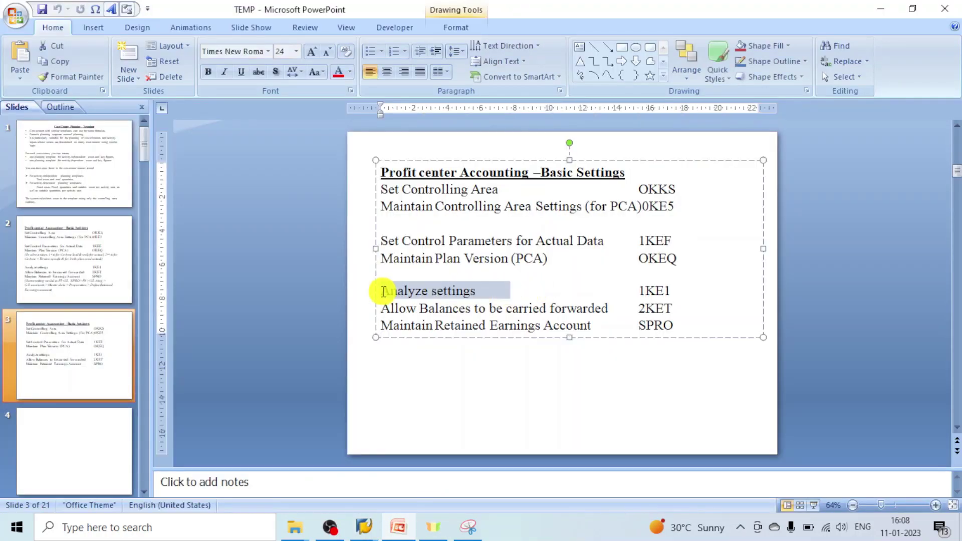
left_click(556, 292)
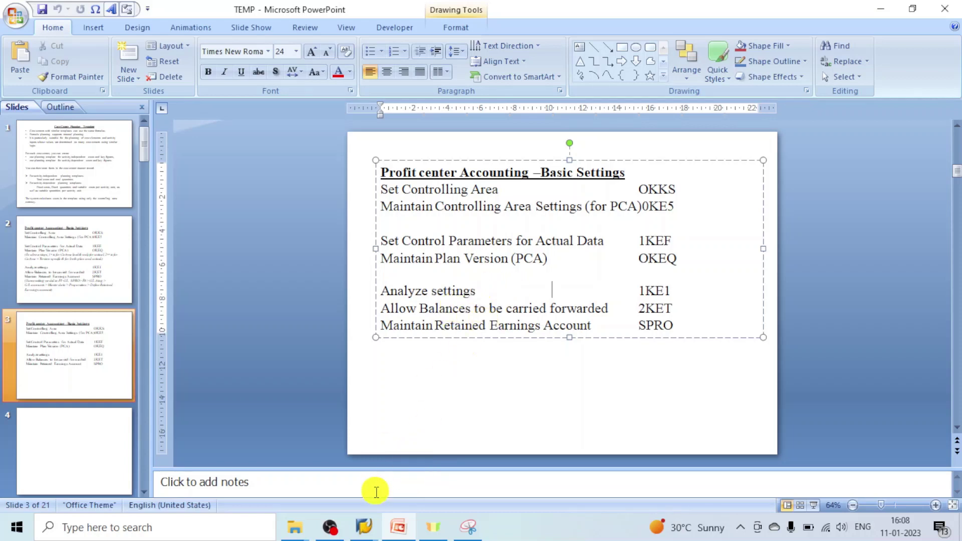
Step: Switch to the SAP Display IMG window and run Analyze Settings for controlling area 2RCB
mouse_move(364, 535)
left_click(418, 490)
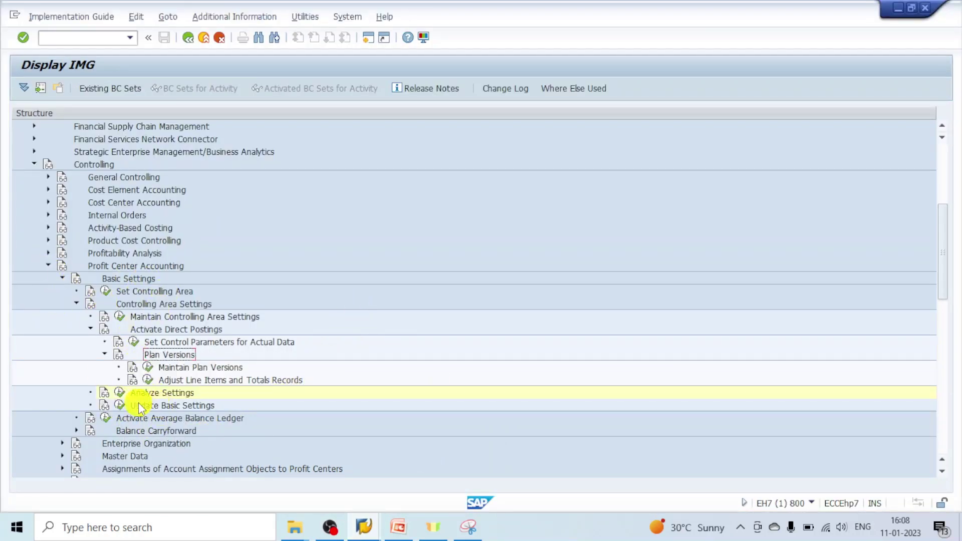
left_click(119, 392)
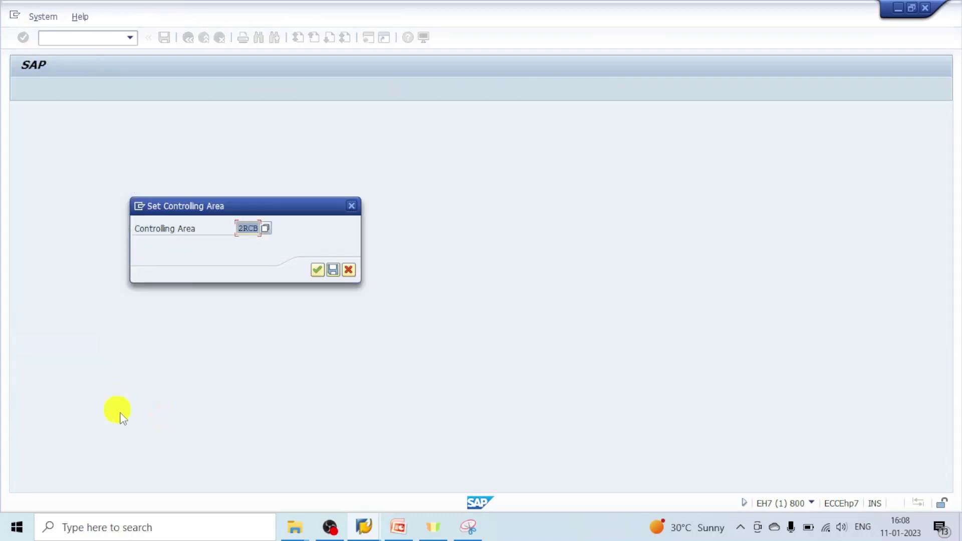
left_click(315, 270)
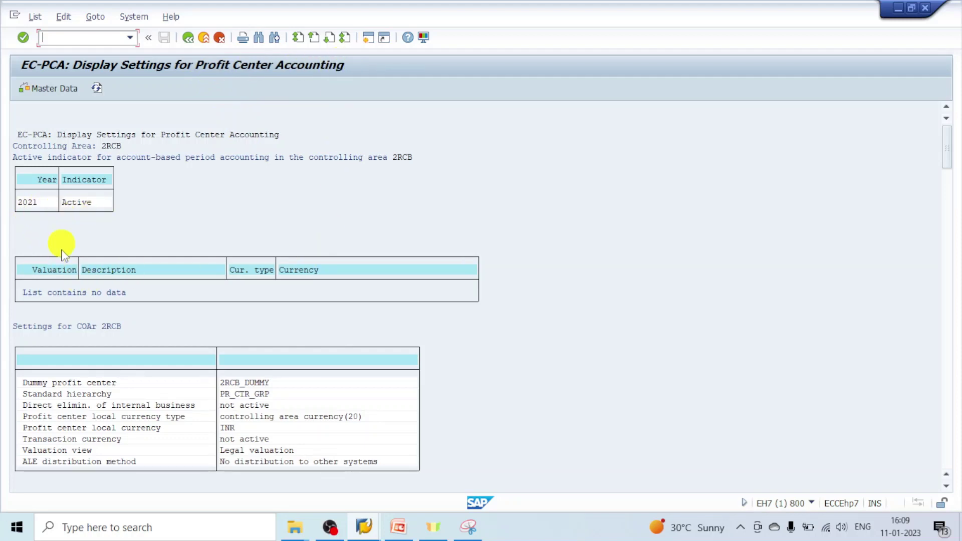
Step: Examine the controlling area settings and the control parameters for actual postings and plan data in the report, and return to the IMG
left_click(261, 394)
left_click_drag(946, 150, 947, 219)
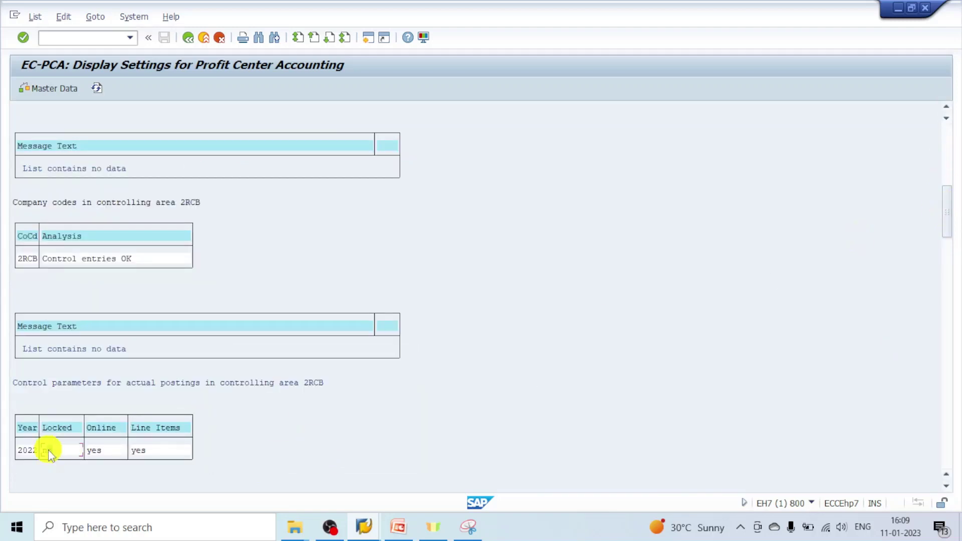
left_click_drag(48, 453, 101, 456)
left_click(101, 454)
left_click(150, 454)
left_click_drag(952, 242, 947, 275)
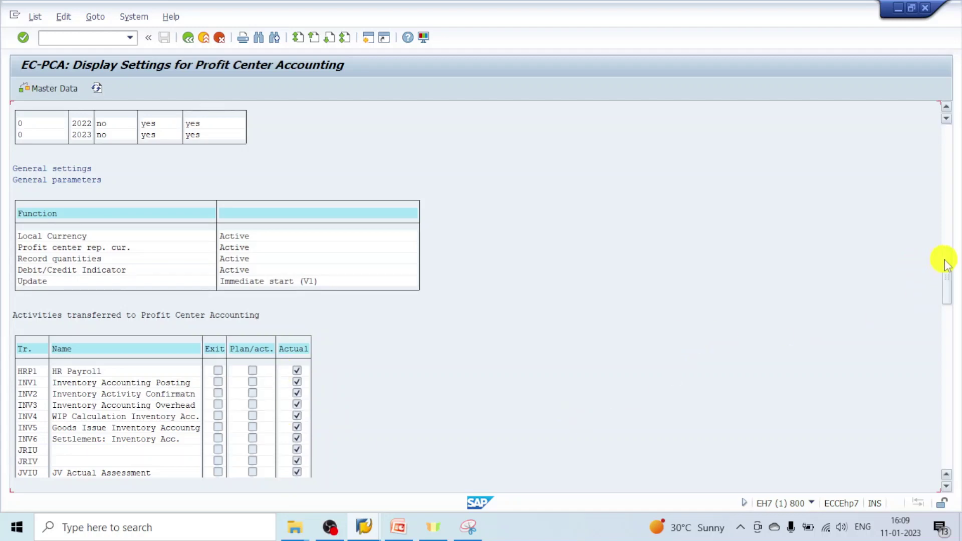
mouse_move(946, 263)
left_mouse_down()
mouse_move(945, 306)
mouse_move(945, 253)
left_mouse_up()
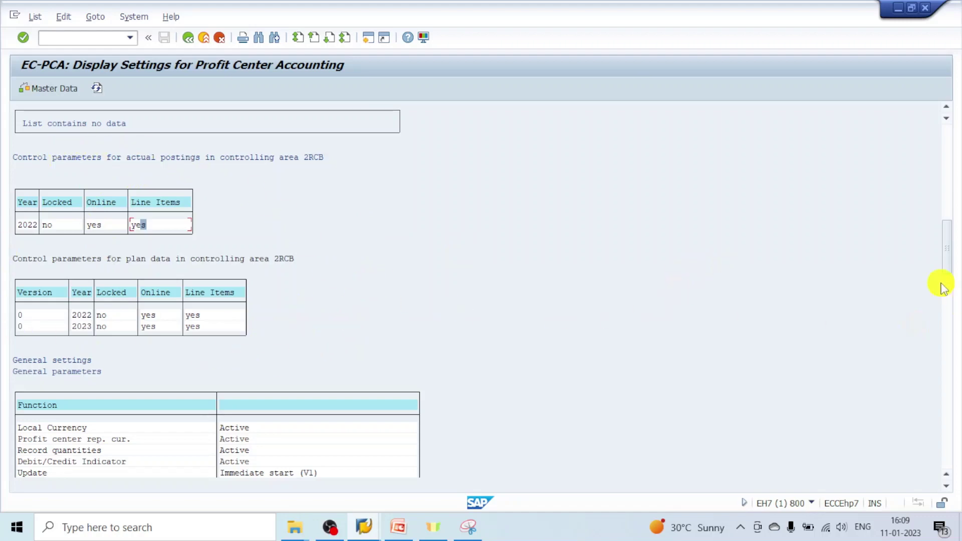
left_click_drag(943, 289, 945, 200)
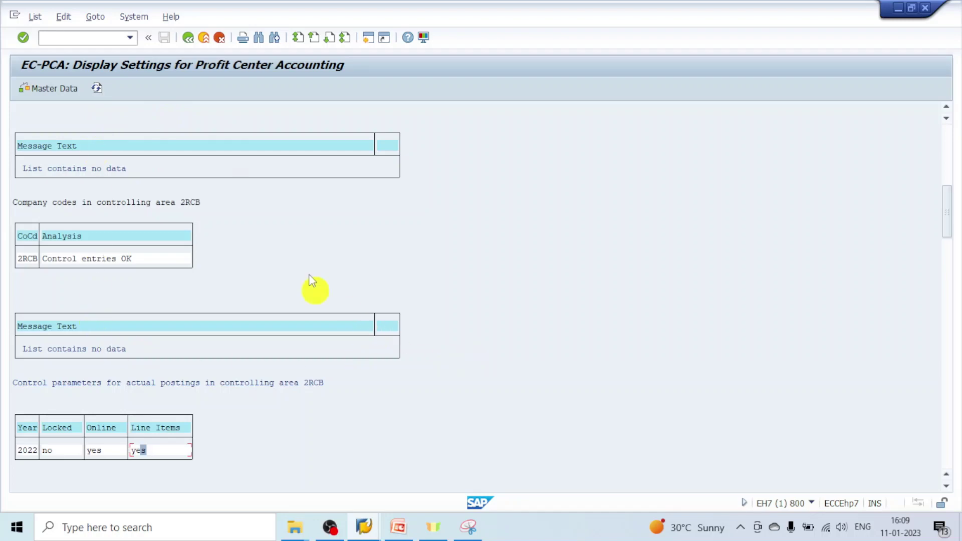
left_click(188, 38)
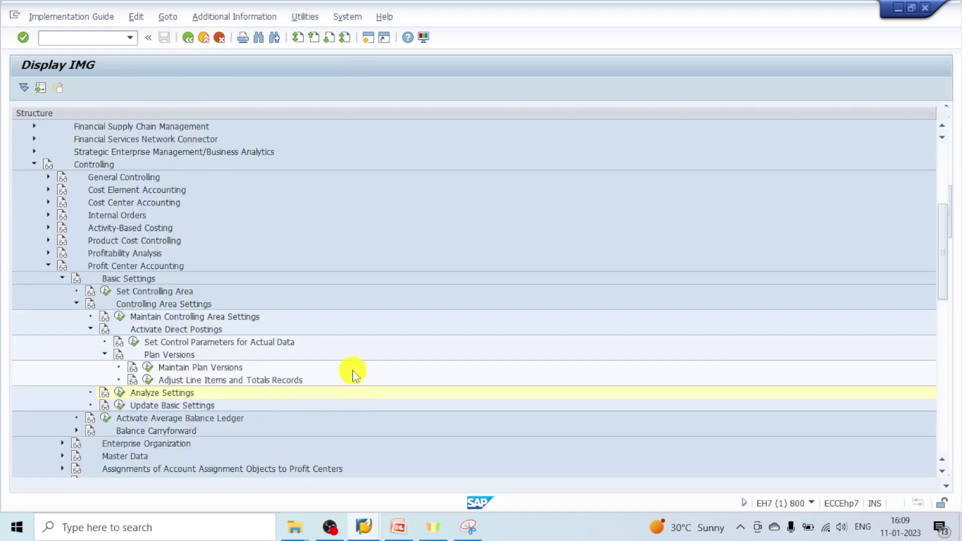
Step: Check the PowerPoint slide, switch back to the SAP IMG and run Allow Balances To Be Carried Forward with Carryforward allowed
left_click(398, 527)
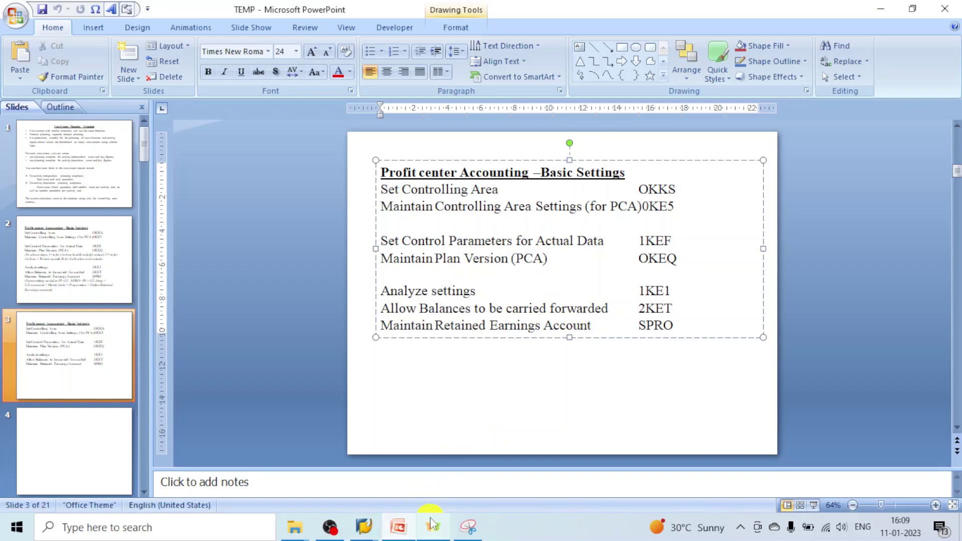
mouse_move(368, 534)
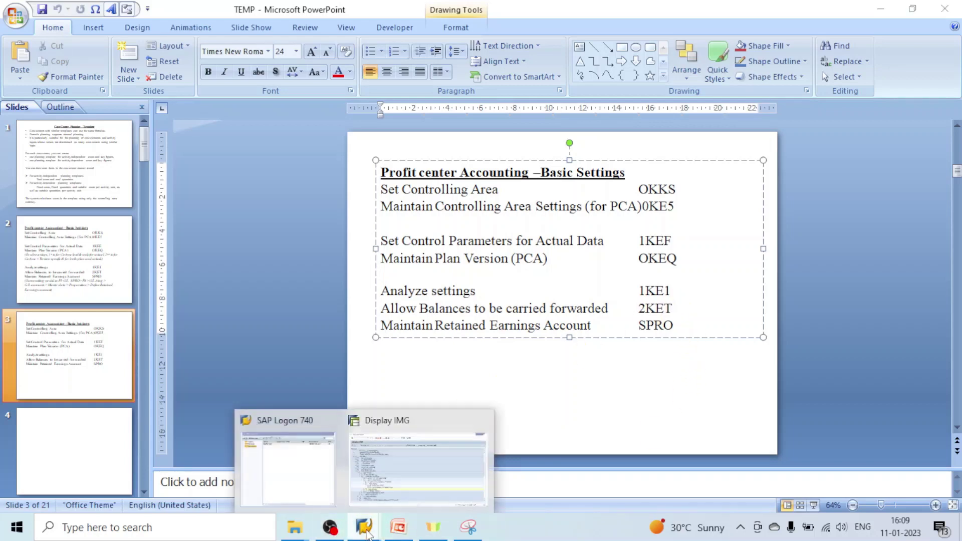
left_click(418, 482)
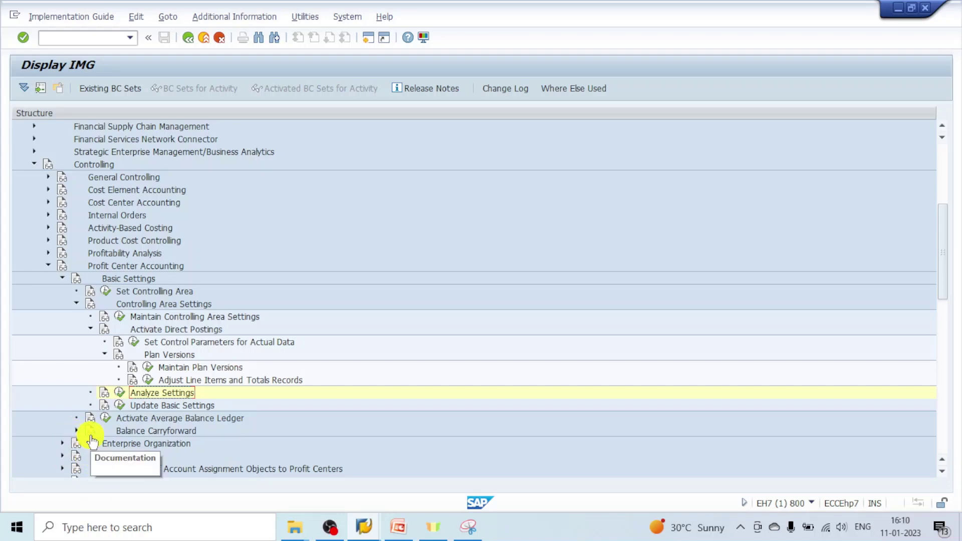
left_click(77, 431)
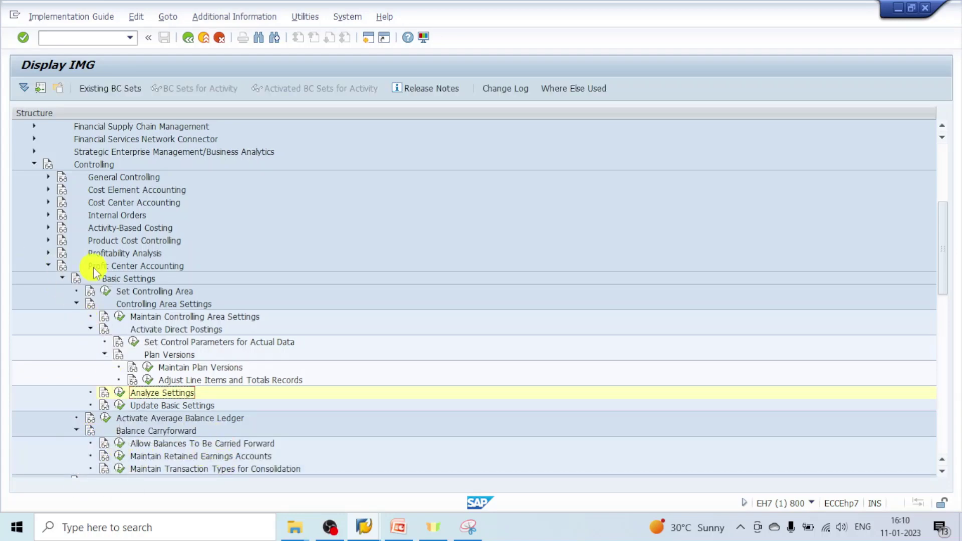
left_click(119, 444)
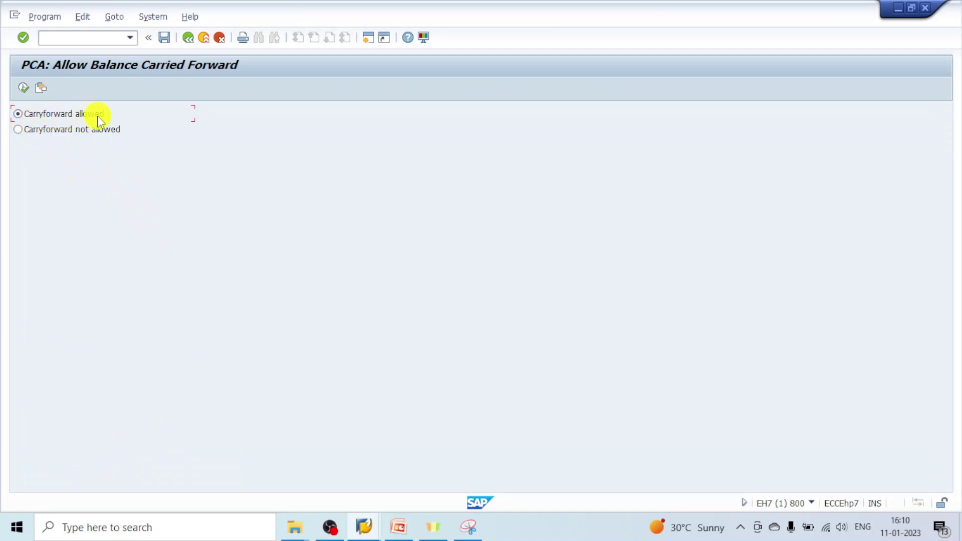
left_click(25, 89)
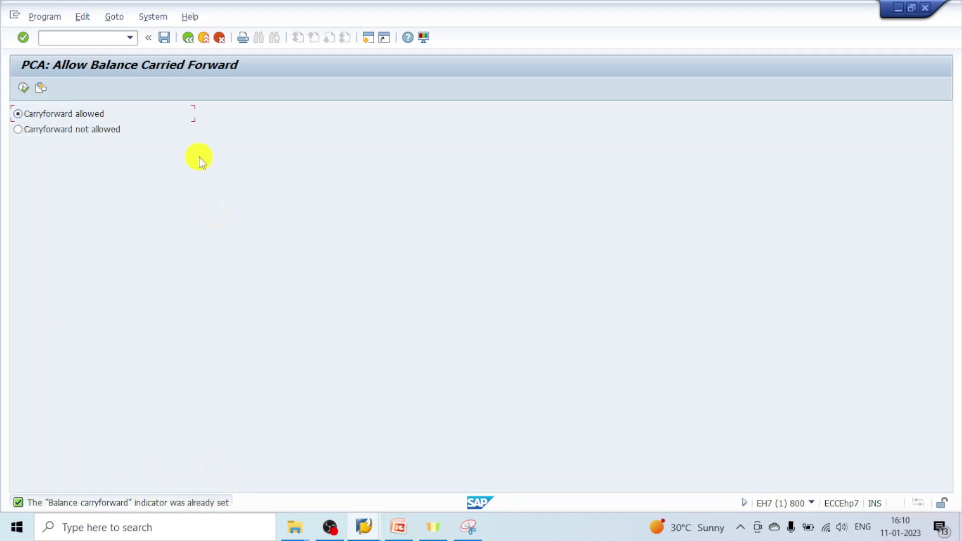
left_click(189, 41)
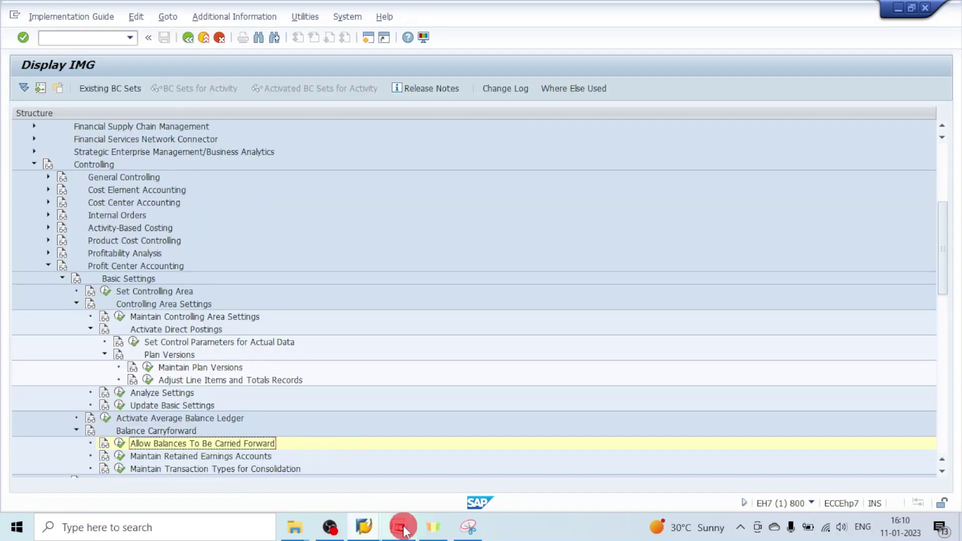
Step: Switch to PowerPoint and highlight the Maintain Retained Earnings Account entry on the slide
left_click(398, 526)
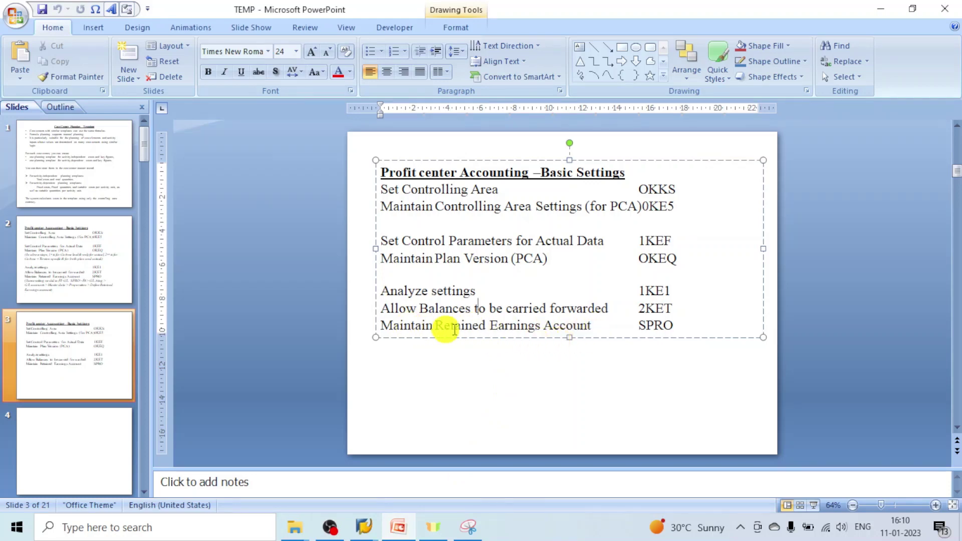
left_click_drag(598, 326, 380, 326)
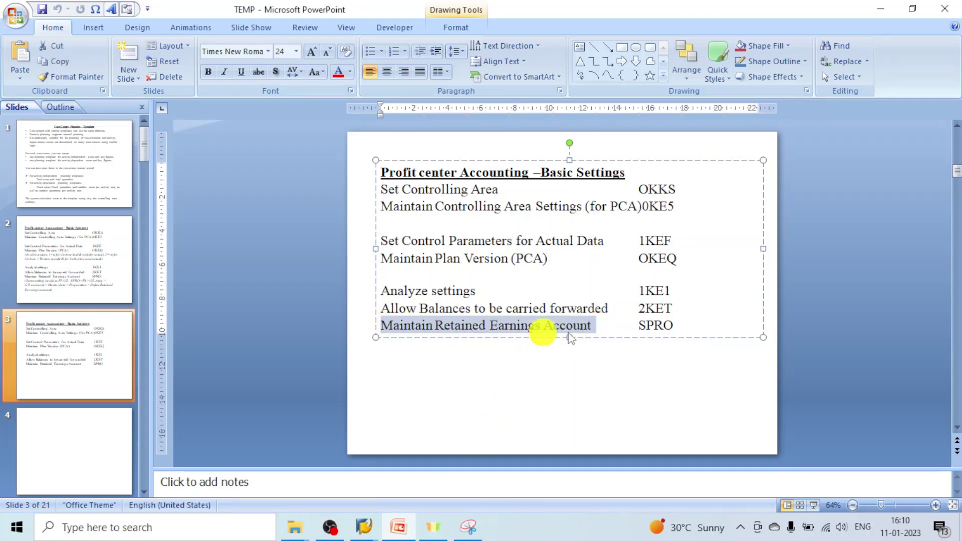
left_click(601, 326)
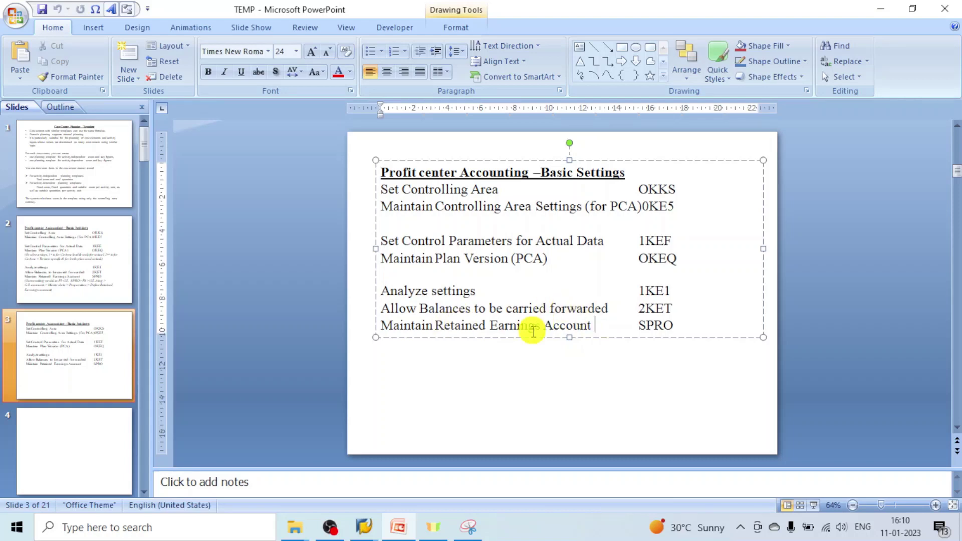
Step: Switch to the SAP IMG, open Maintain Retained Earnings Accounts and bring the chart of accounts column into view
mouse_move(363, 529)
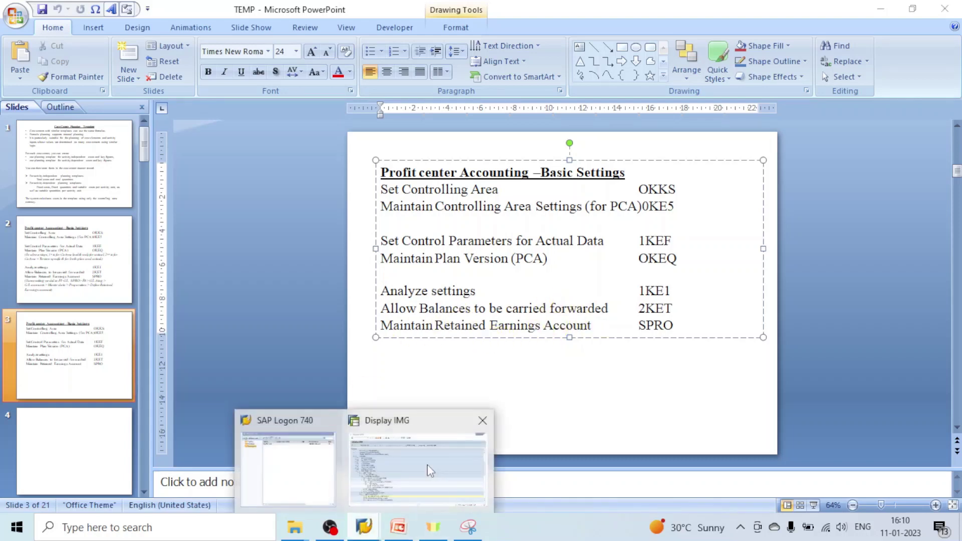
left_click(441, 466)
scroll(270, 366, "down", 1)
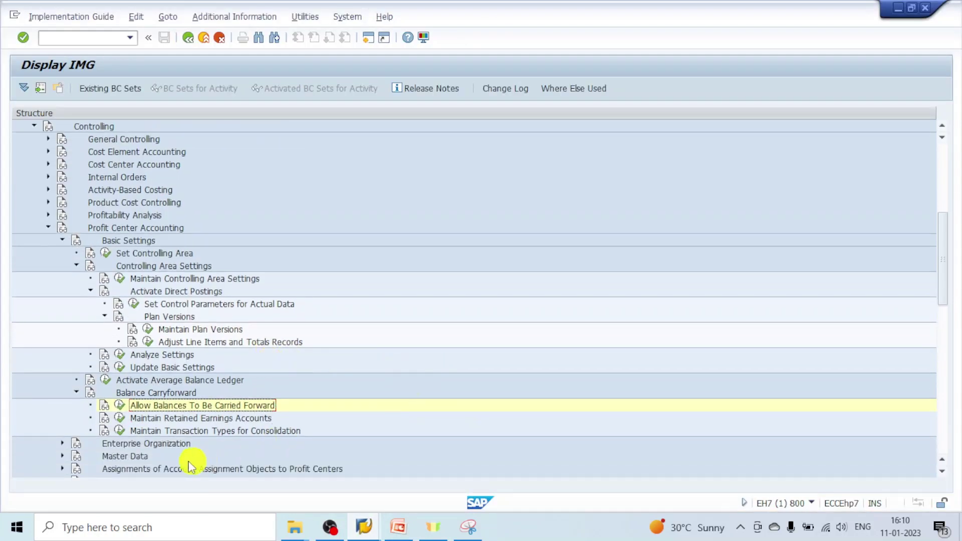
left_click(119, 417)
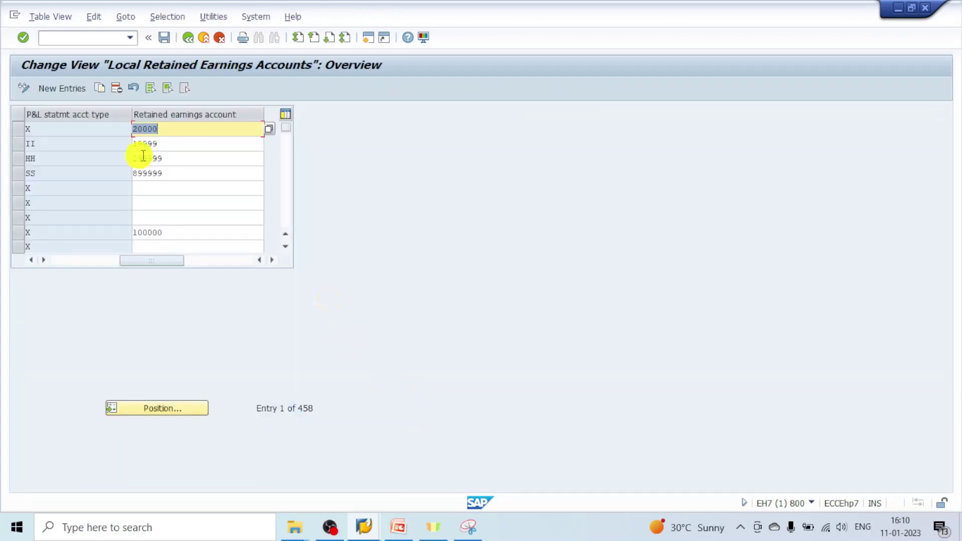
left_click(32, 259)
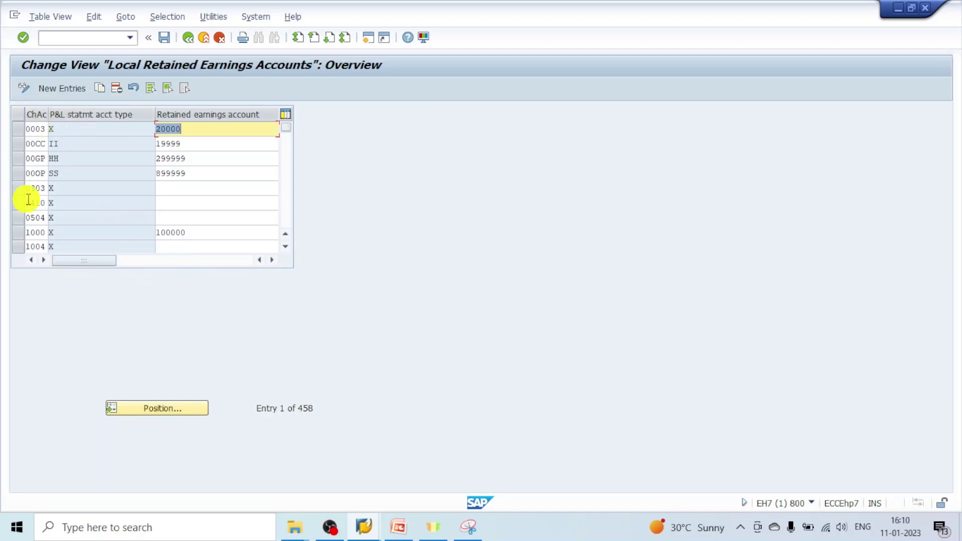
Step: Position the retained earnings list at chart of accounts 2RCB and select its entry with P&L statement account type 2
left_click(157, 408)
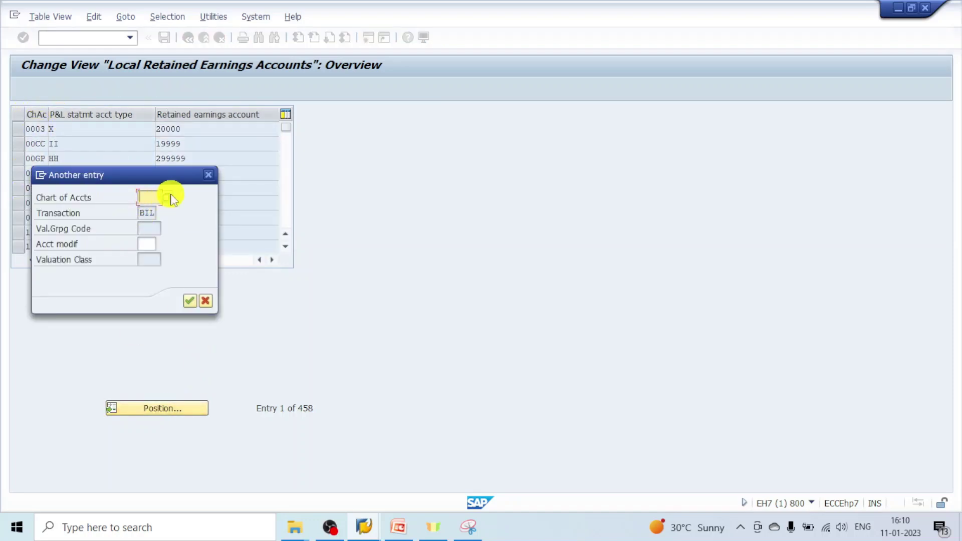
type("1610")
key("Return")
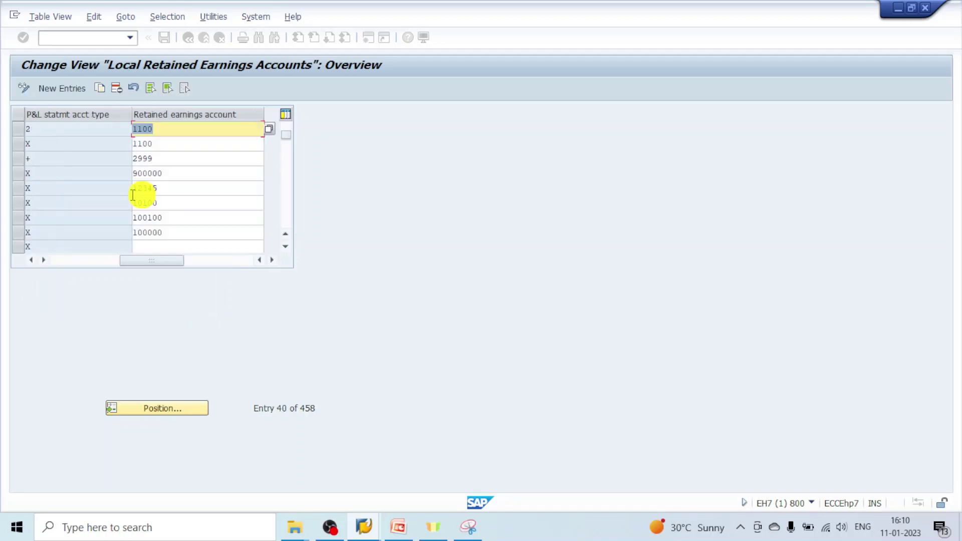
left_click_drag(155, 262, 60, 264)
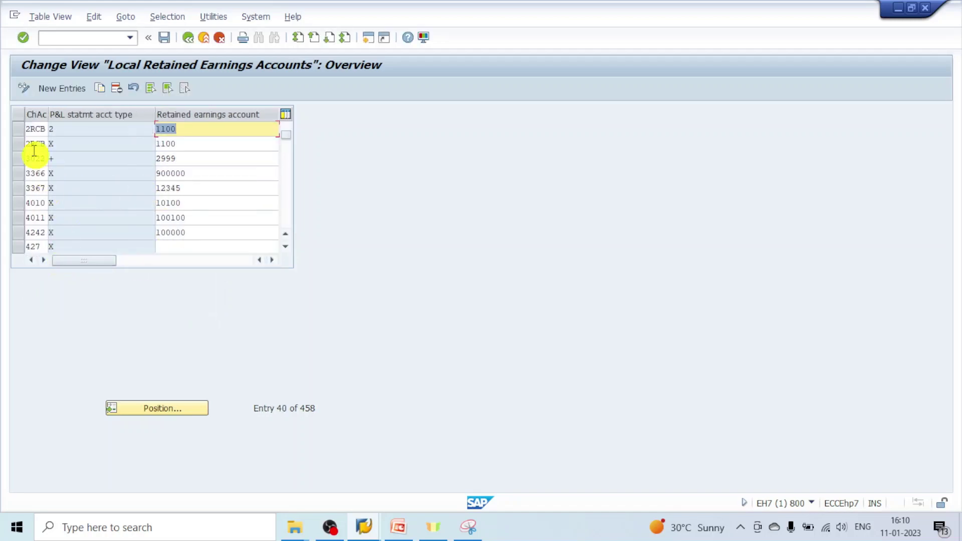
left_click(17, 129)
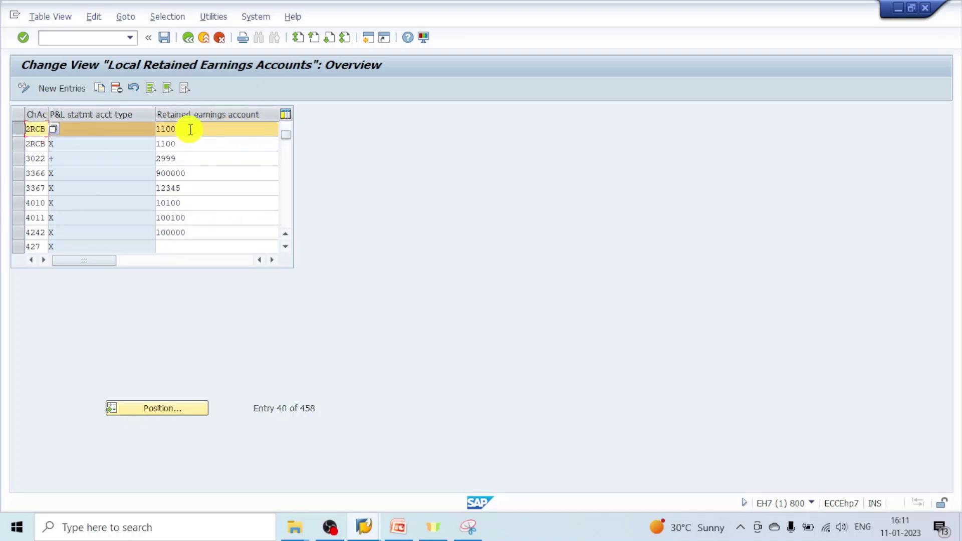
type("2")
left_click(208, 130)
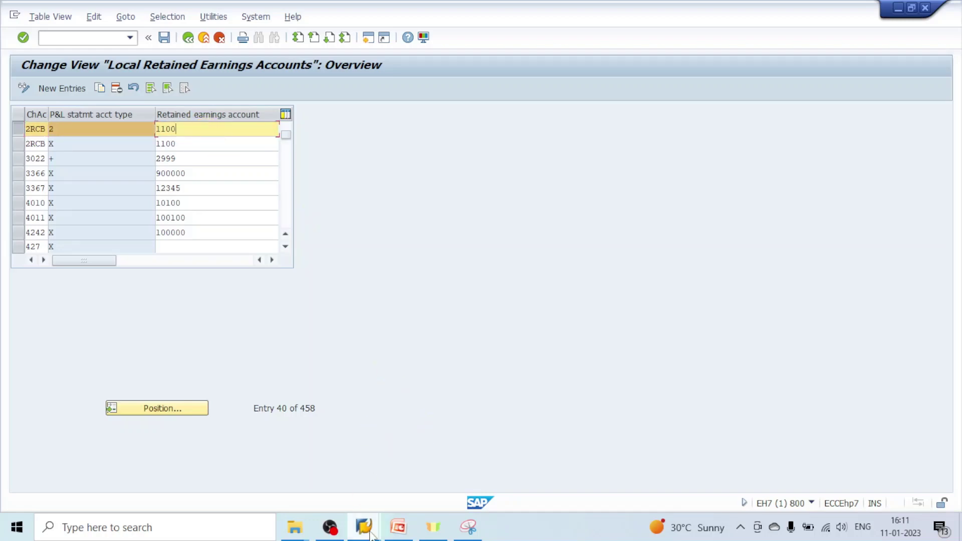
Step: Run transaction SPRO in a second SAP session, display the IMG structure and expand Financial Accounting
mouse_move(371, 534)
left_click(430, 464)
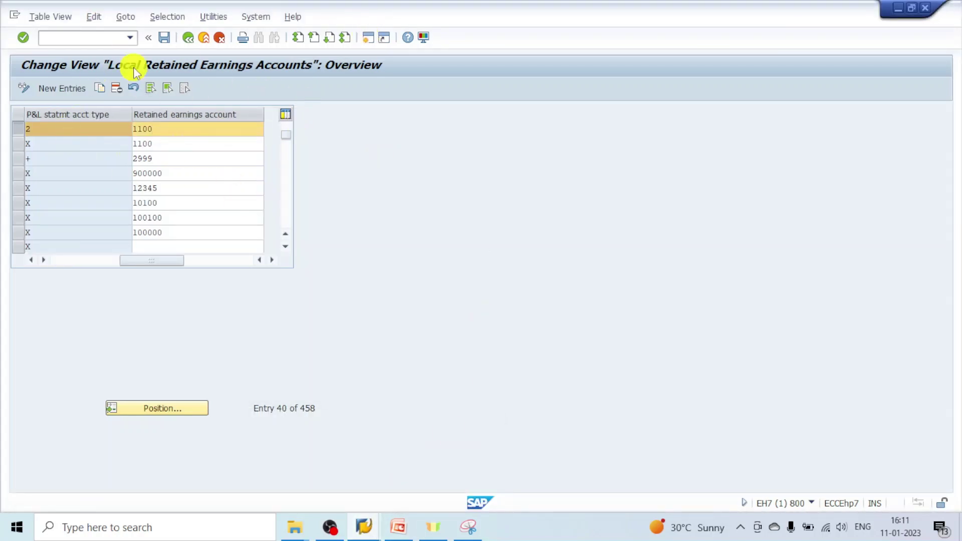
key("F3")
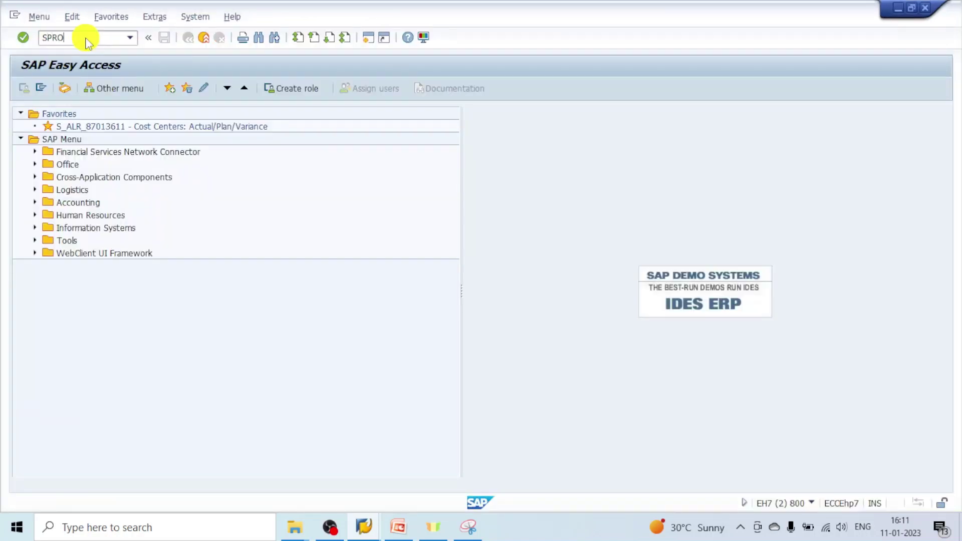
key("Return")
left_click(74, 89)
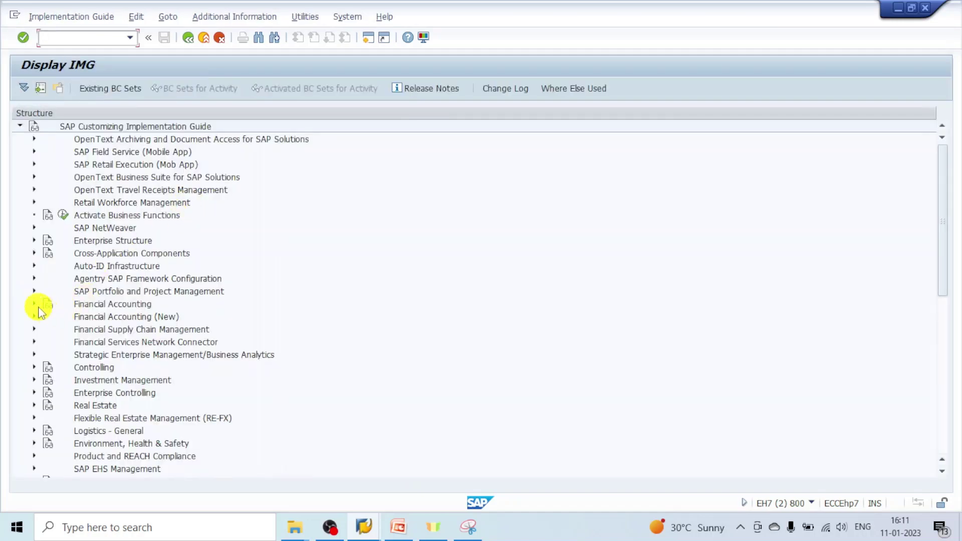
left_click(35, 303)
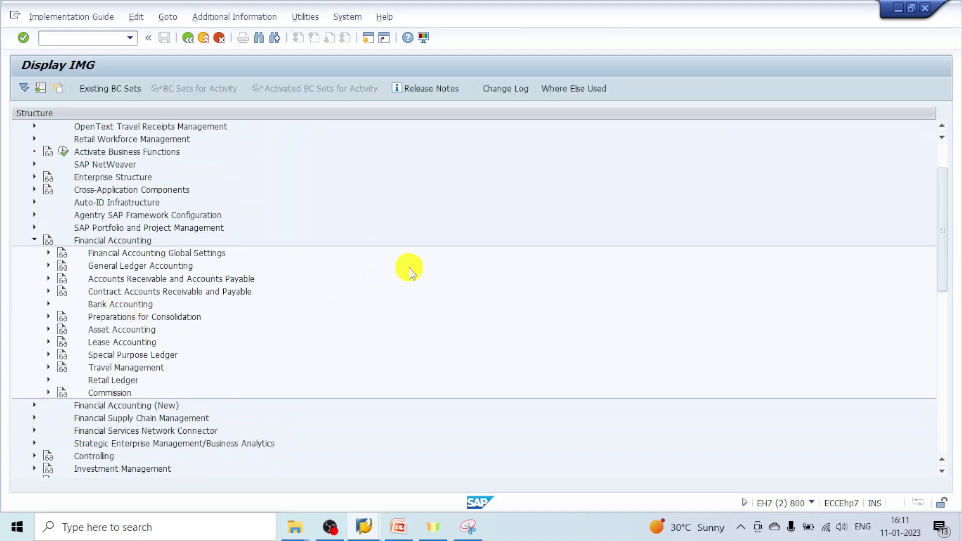
Step: Expand General Ledger Accounting, G/L Accounts, Master Data and Preparations under Financial Accounting in the IMG structure
left_click(48, 265)
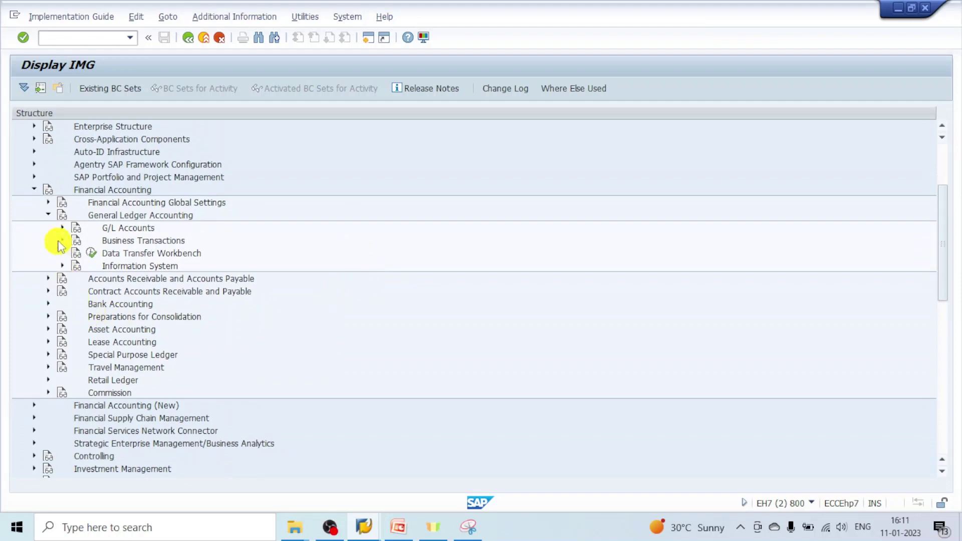
left_click(61, 228)
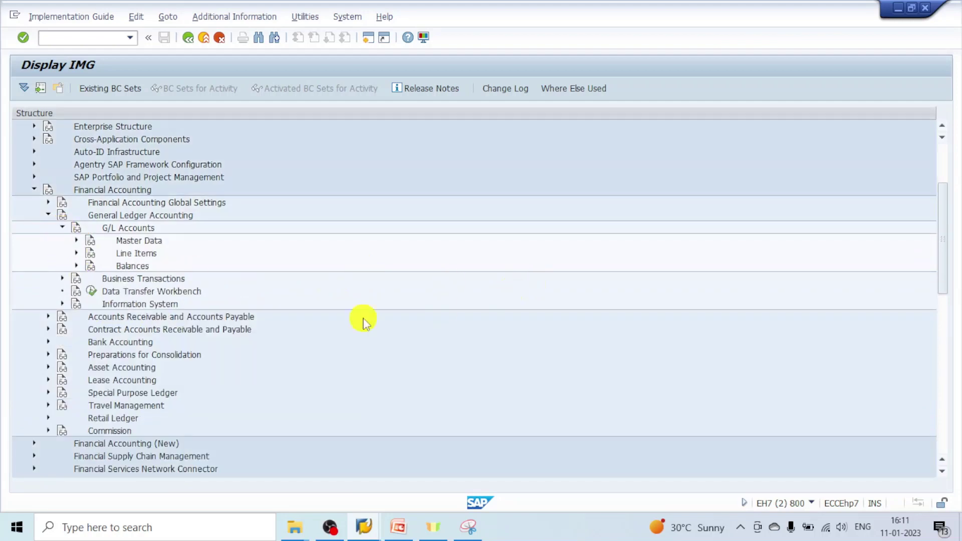
left_click(76, 240)
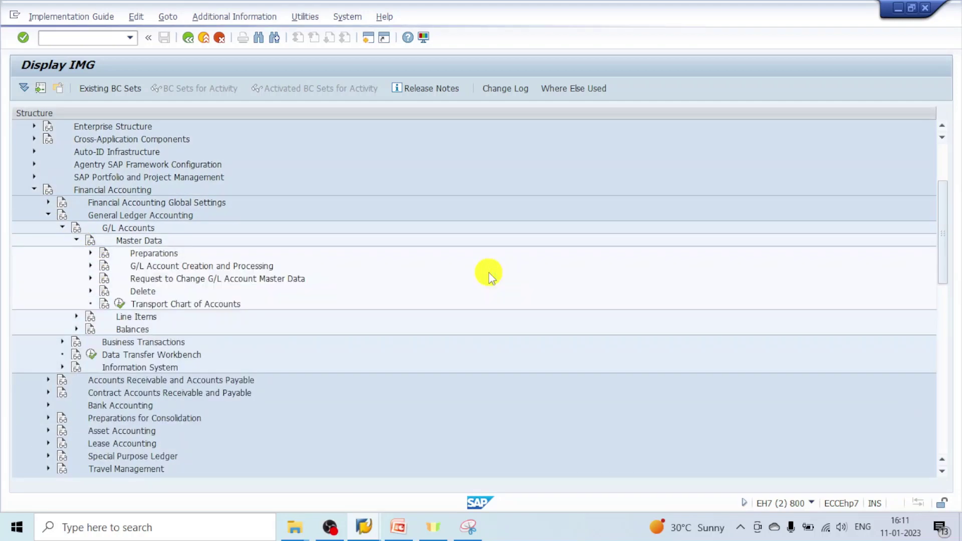
left_click(90, 253)
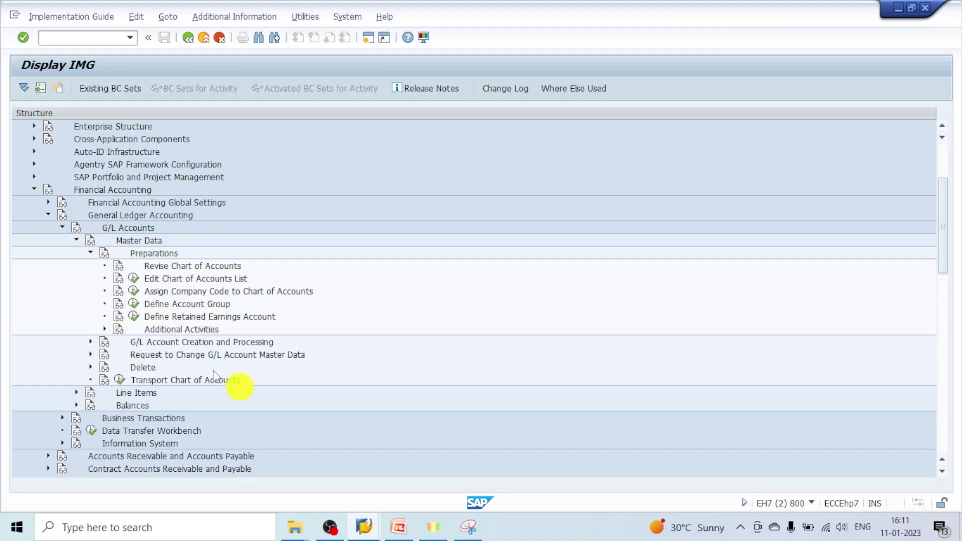
Step: Open Define Retained Earnings Account in the second session's IMG for chart of accounts 2RCB
mouse_move(364, 527)
left_click(322, 484)
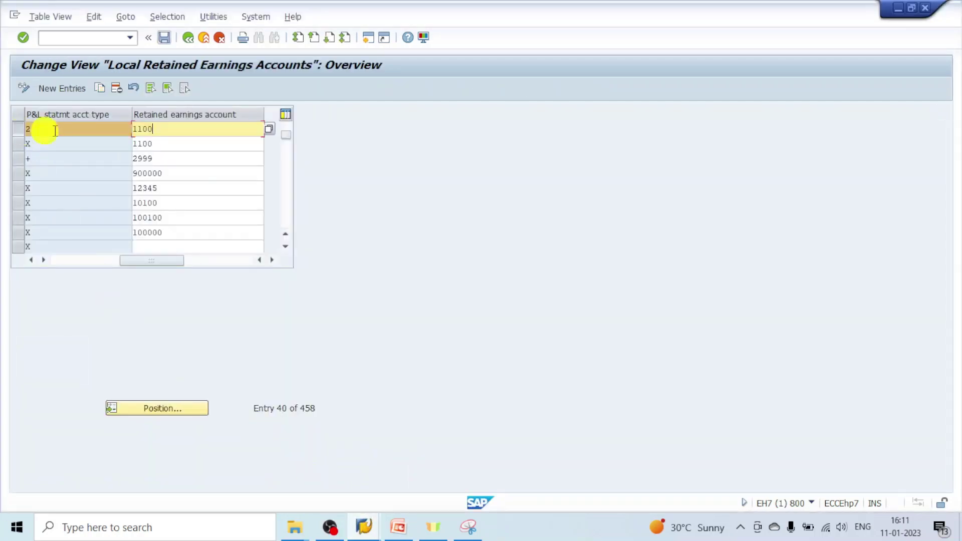
mouse_move(356, 525)
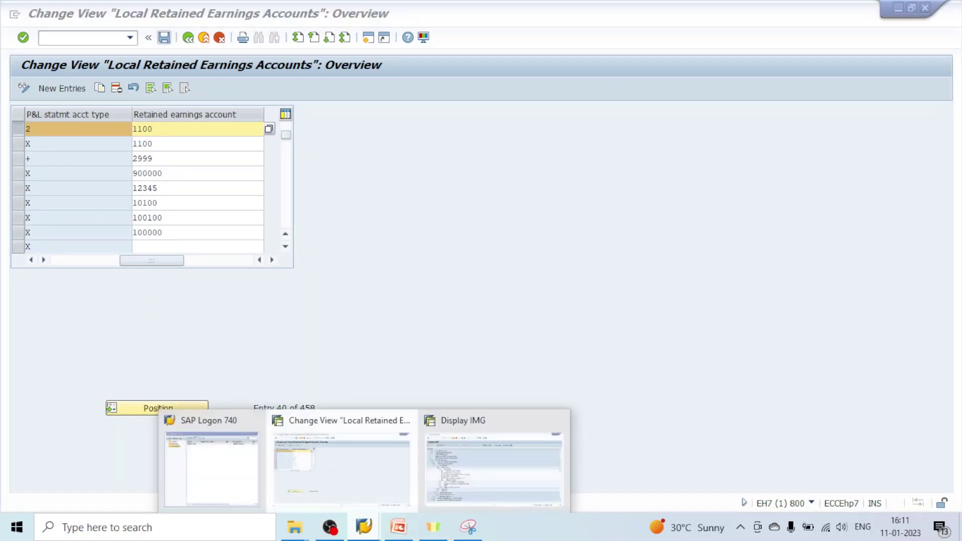
left_click(507, 467)
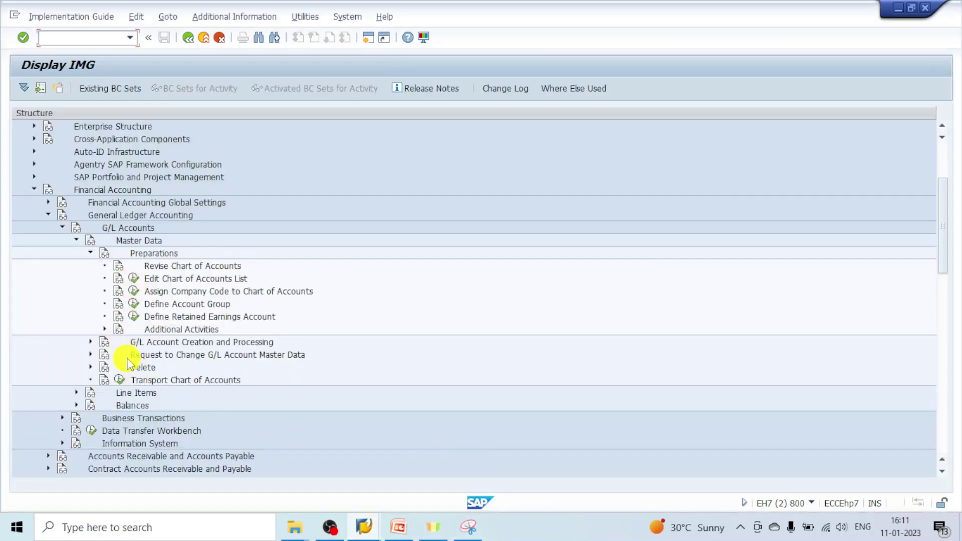
left_click(134, 318)
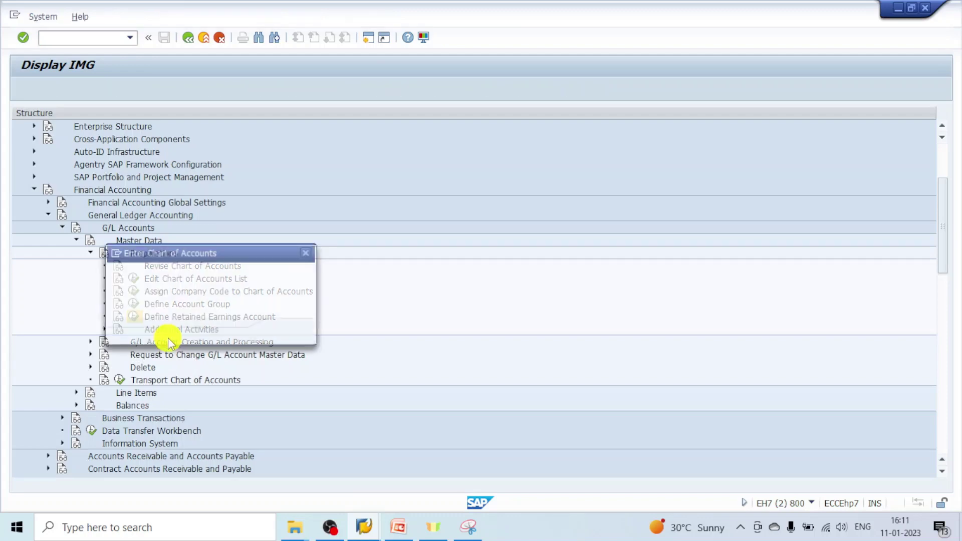
type("2R")
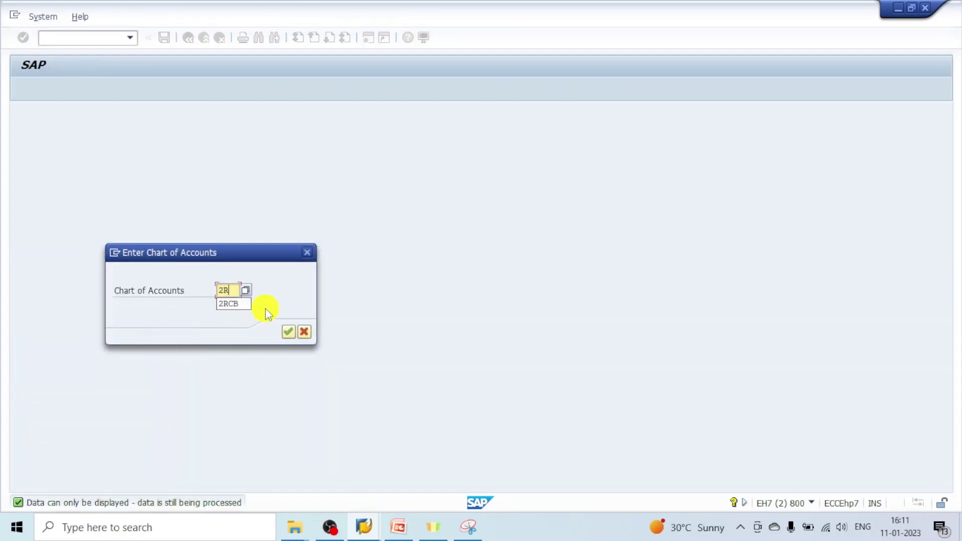
type("CB")
key("Return")
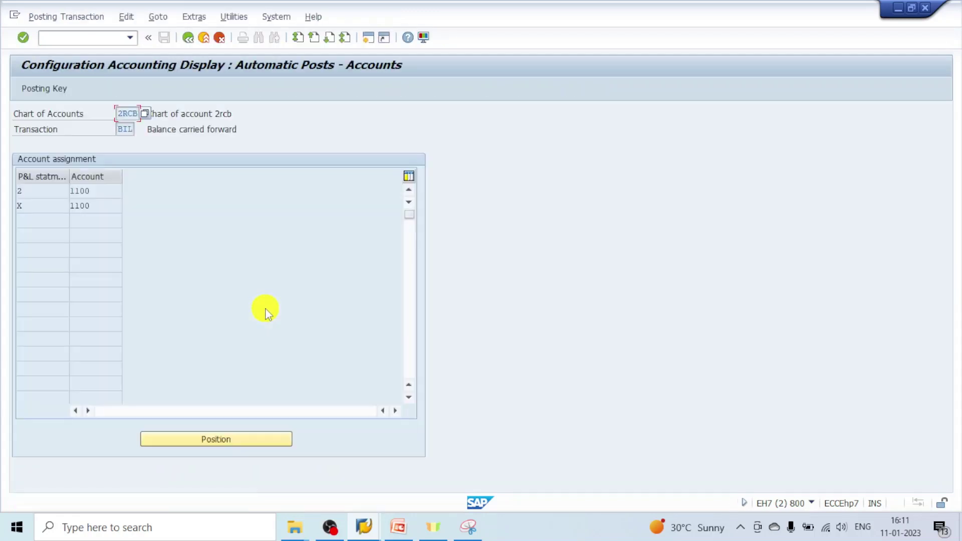
Step: Compare the BIL account assignment for chart of accounts 2RCB with the other session's Local Retained Earnings Accounts list, also selecting its second 2RCB entry
left_click(102, 186)
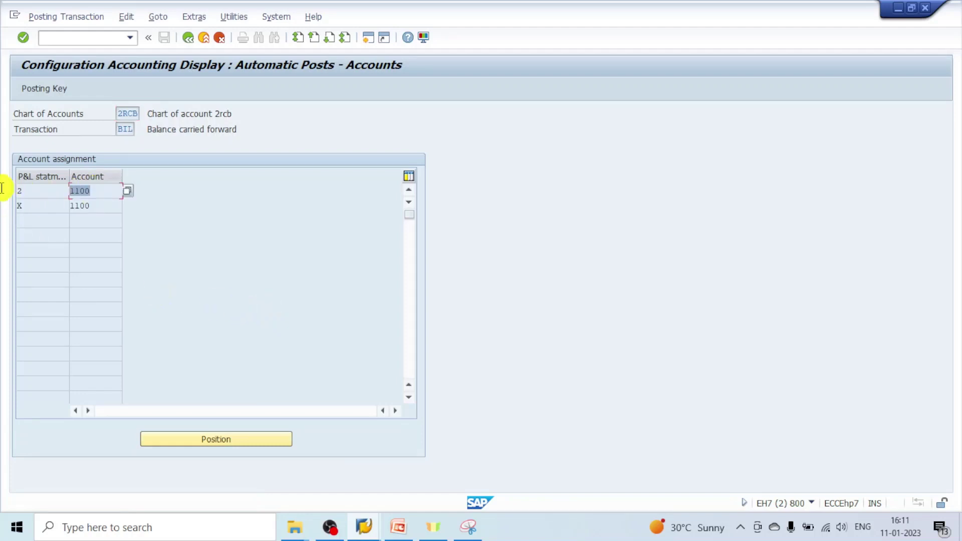
left_click(117, 111)
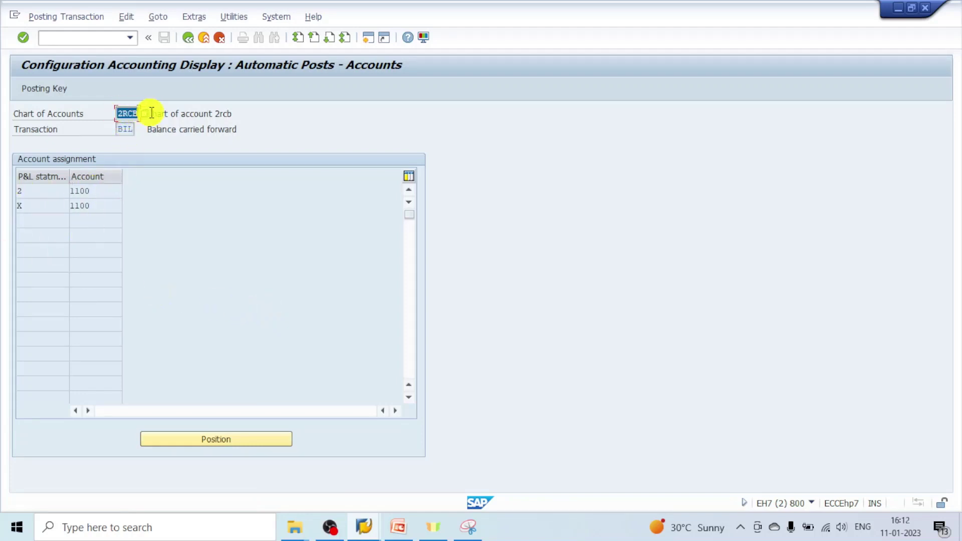
left_click(119, 130)
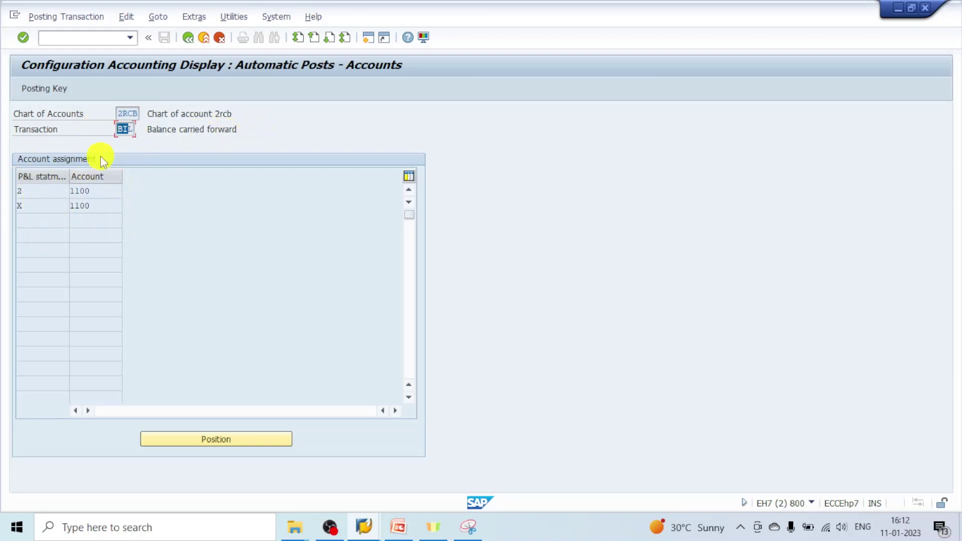
key("alt+Tab")
left_click(17, 146)
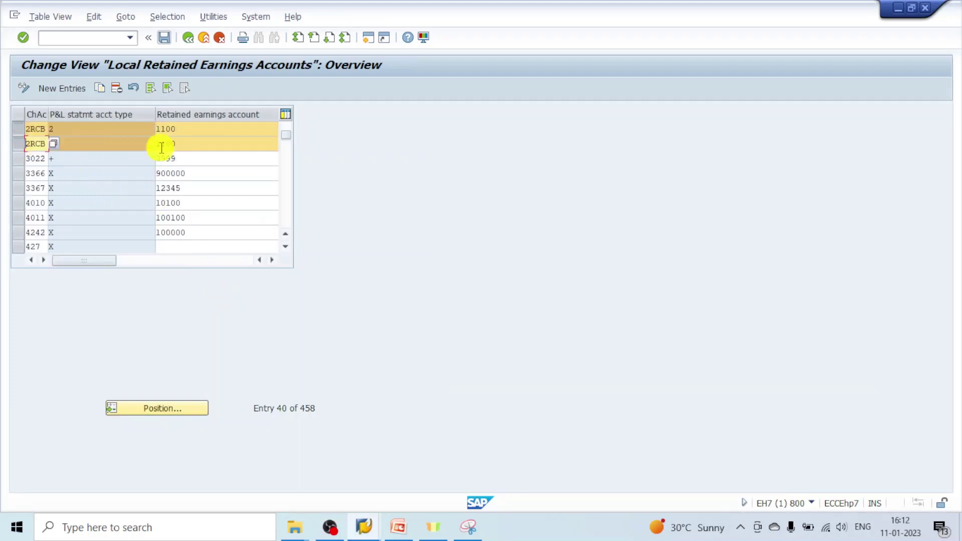
key("alt+Tab")
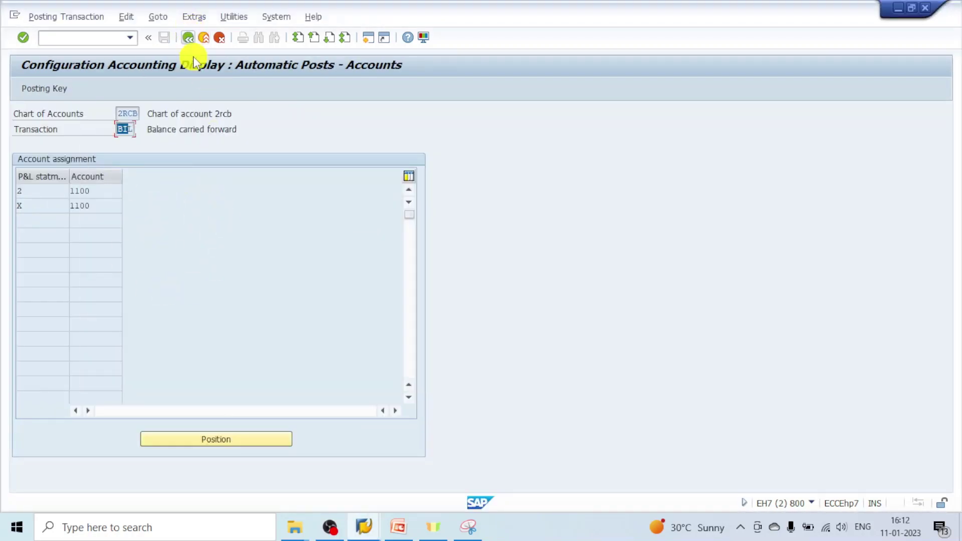
key("alt+Tab")
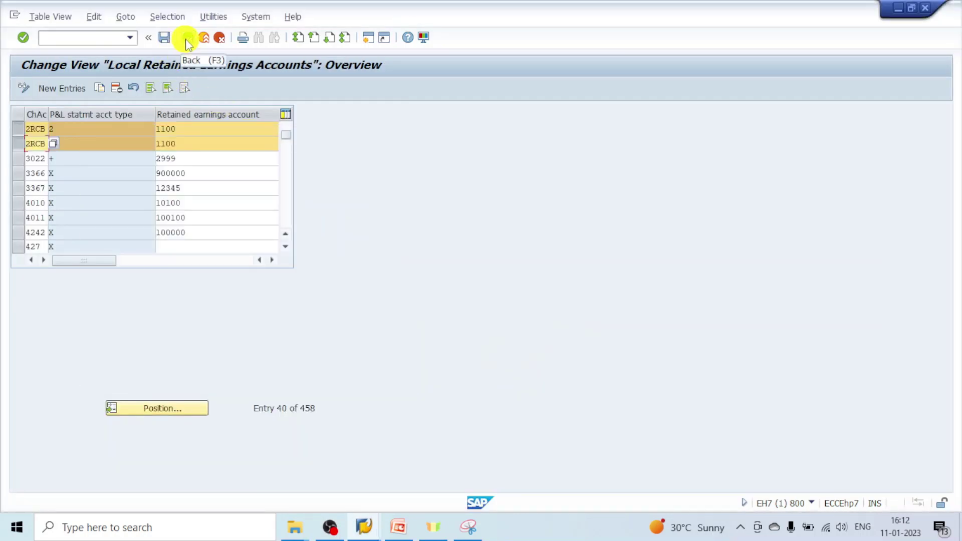
Step: Leave the Local Retained Earnings Accounts view, switch to PowerPoint and highlight all entries from Set Controlling Area to Maintain Retained Earnings Account
left_click(187, 39)
left_click(392, 534)
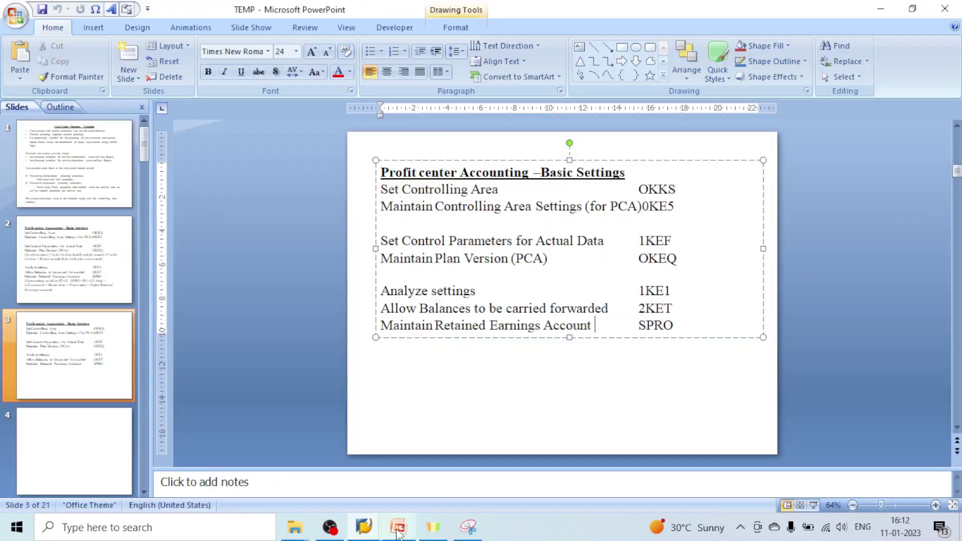
left_click_drag(681, 323, 386, 185)
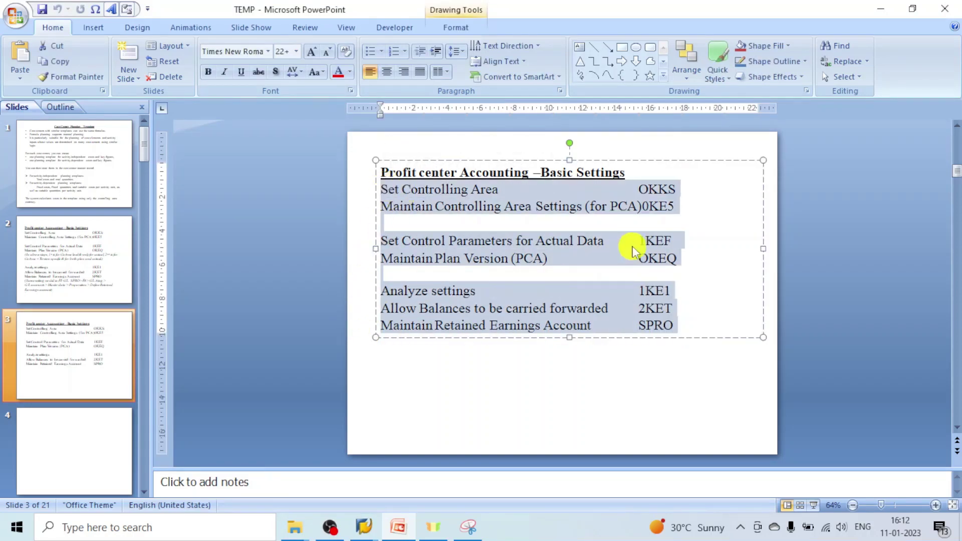